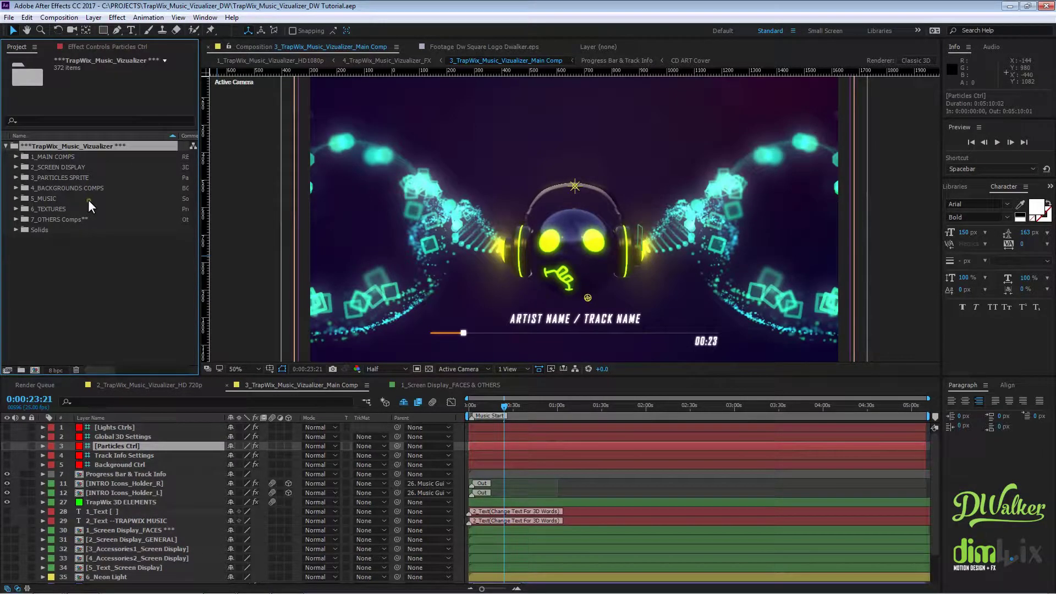
Step: Expand the 1_MAIN COMPS folder and look through its HD1080p, HD 720p, Main Comp and FX compositions
click(68, 157)
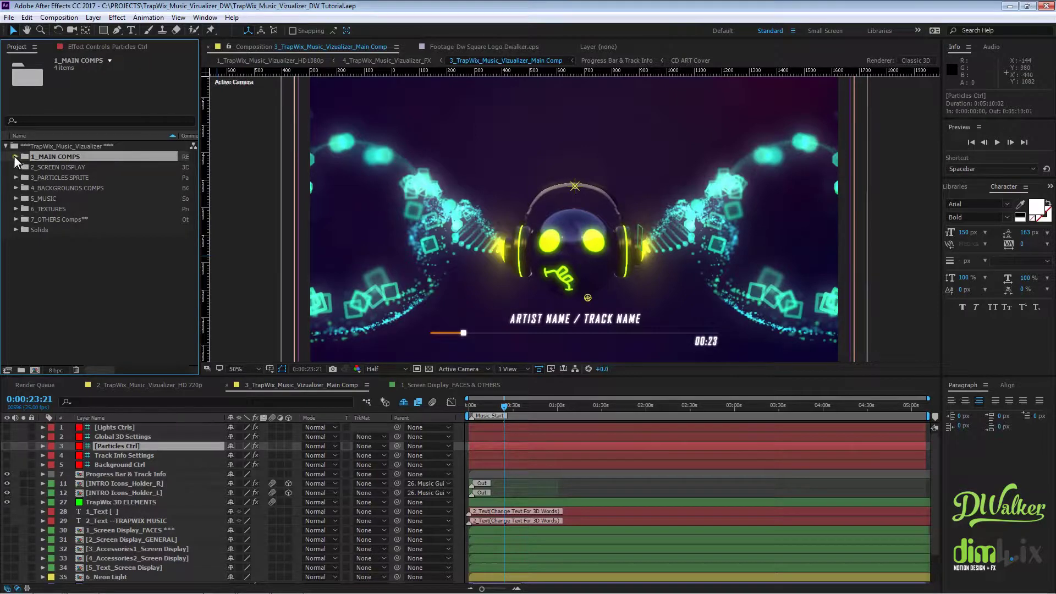
click(15, 157)
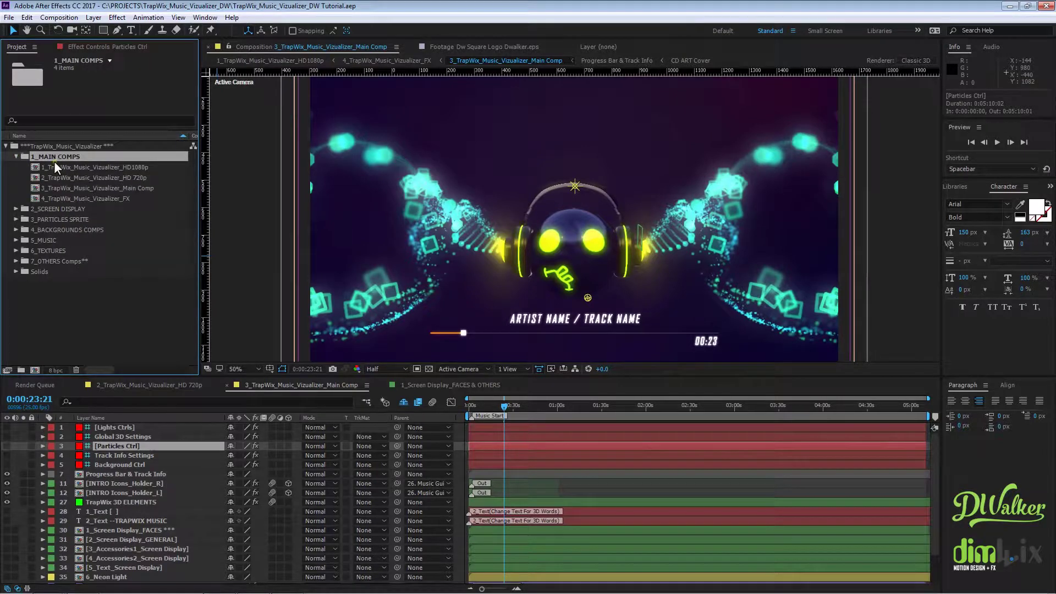
click(119, 166)
click(134, 178)
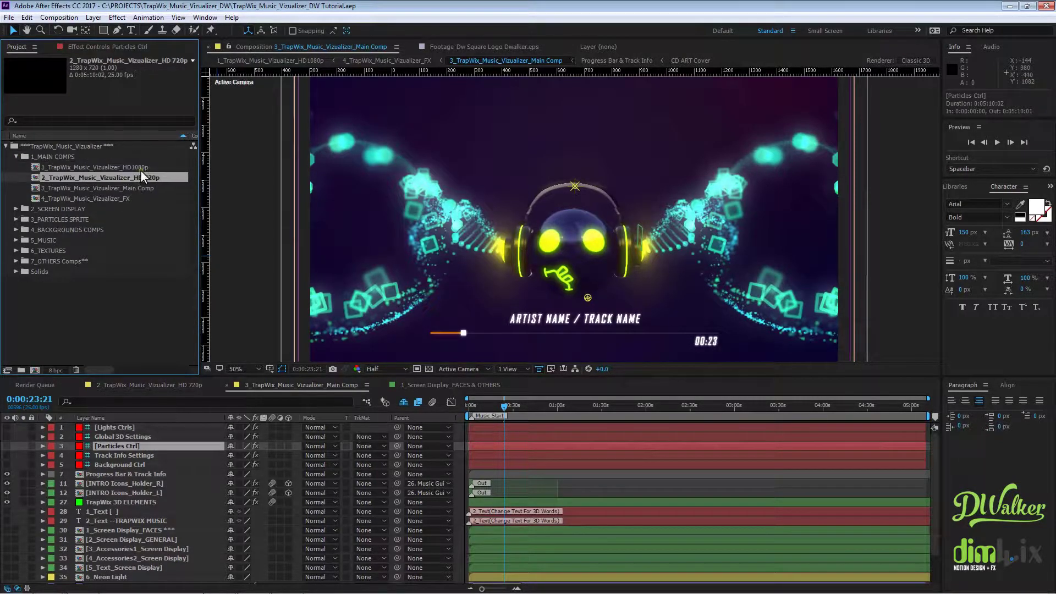
click(140, 169)
click(145, 178)
click(137, 187)
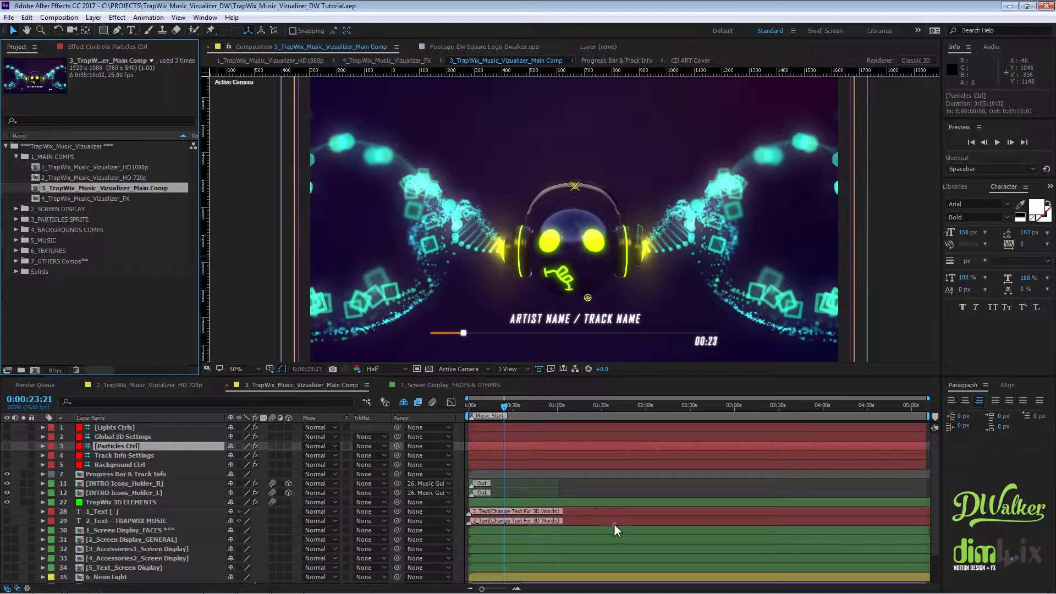
click(93, 199)
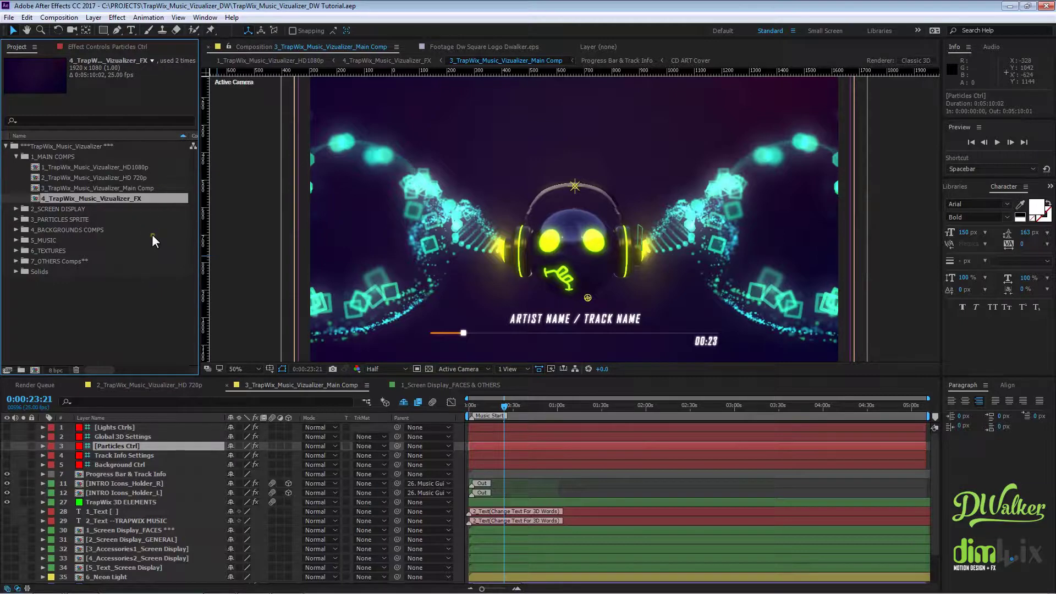
click(107, 289)
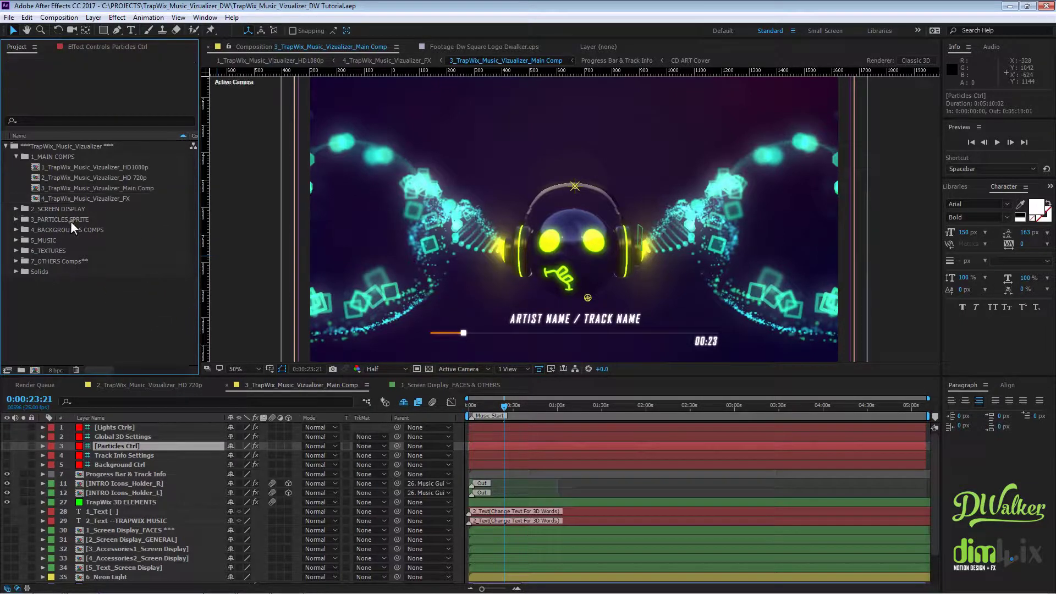
Step: Expand the 2_SCREEN DISPLAY folder and its 1_Screen Display Place Holder subfolder to show the placeholder compositions
click(75, 207)
click(16, 209)
click(17, 209)
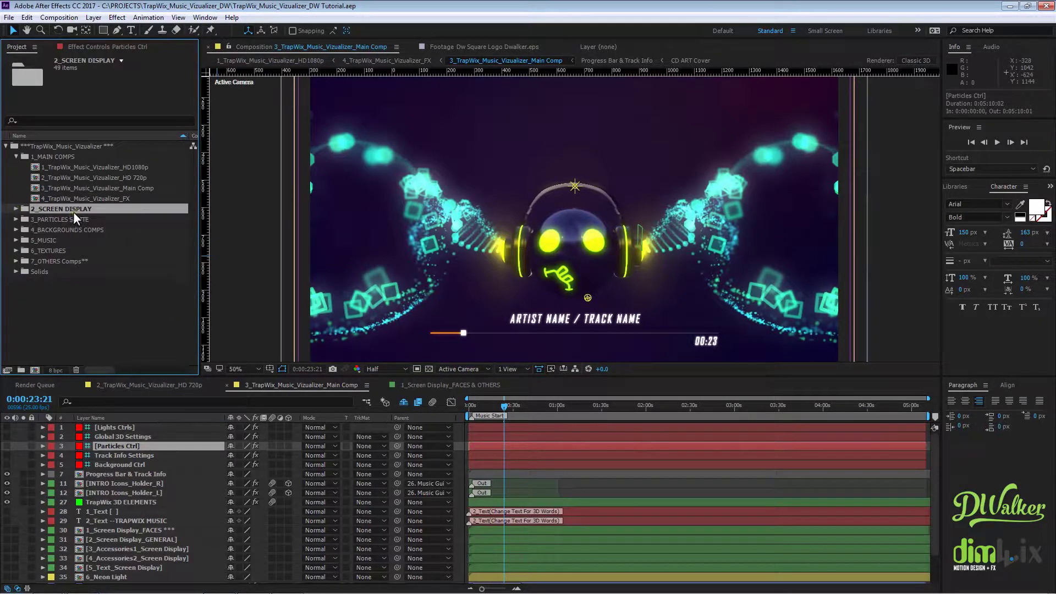
click(16, 209)
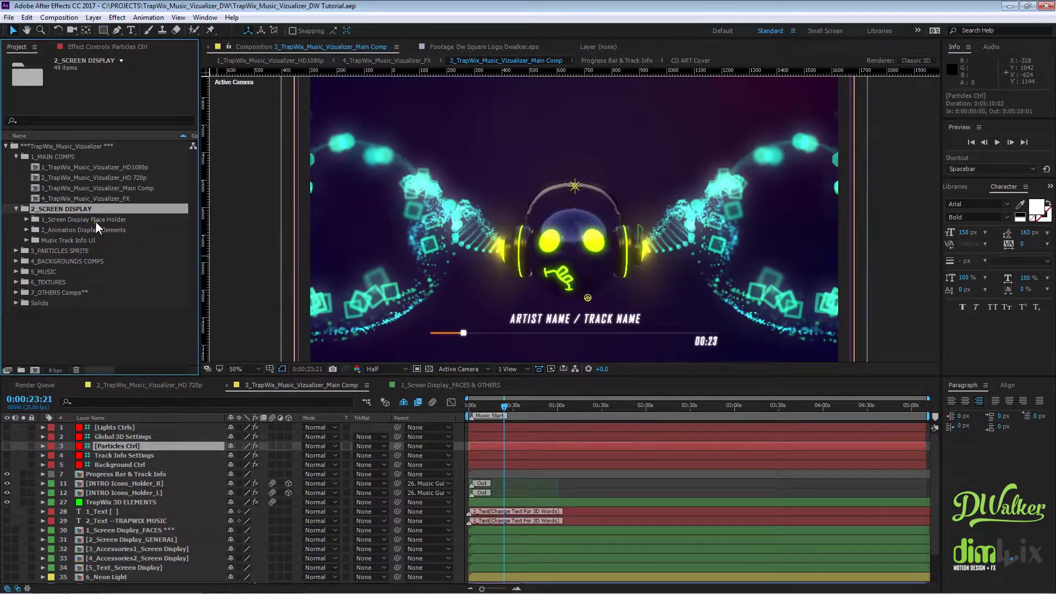
click(94, 220)
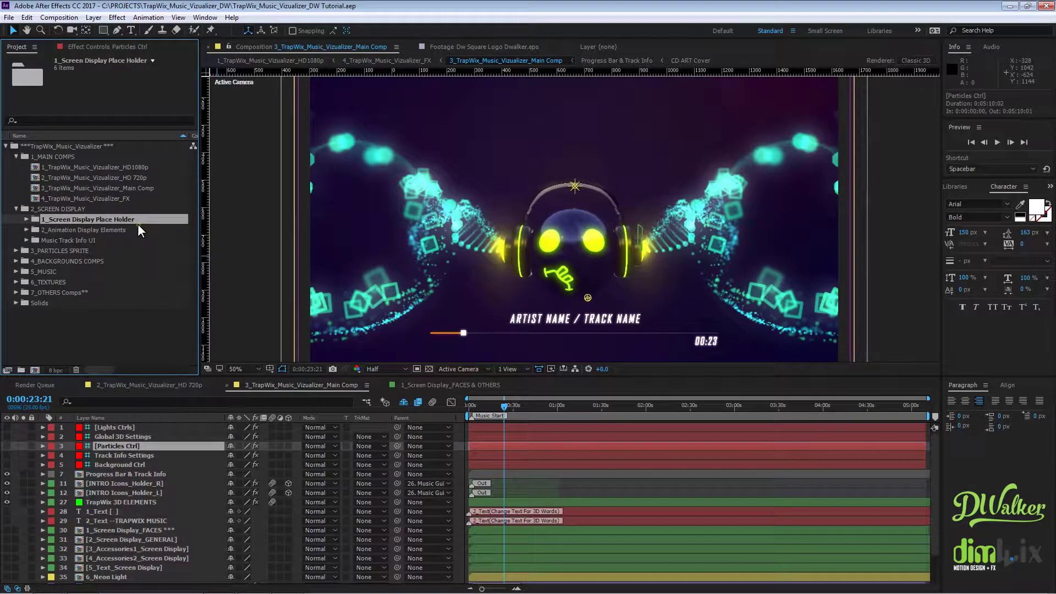
click(26, 219)
Step: Open the 1_Screen Display_FACES & OTHERS composition and scrub through its timeline to preview the faces
click(104, 230)
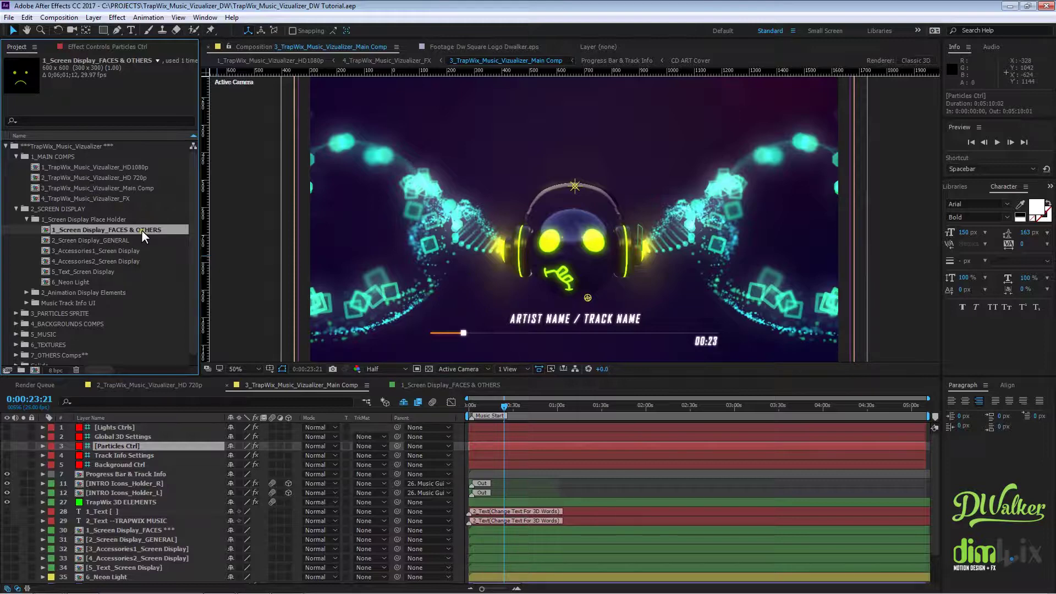
double_click(141, 230)
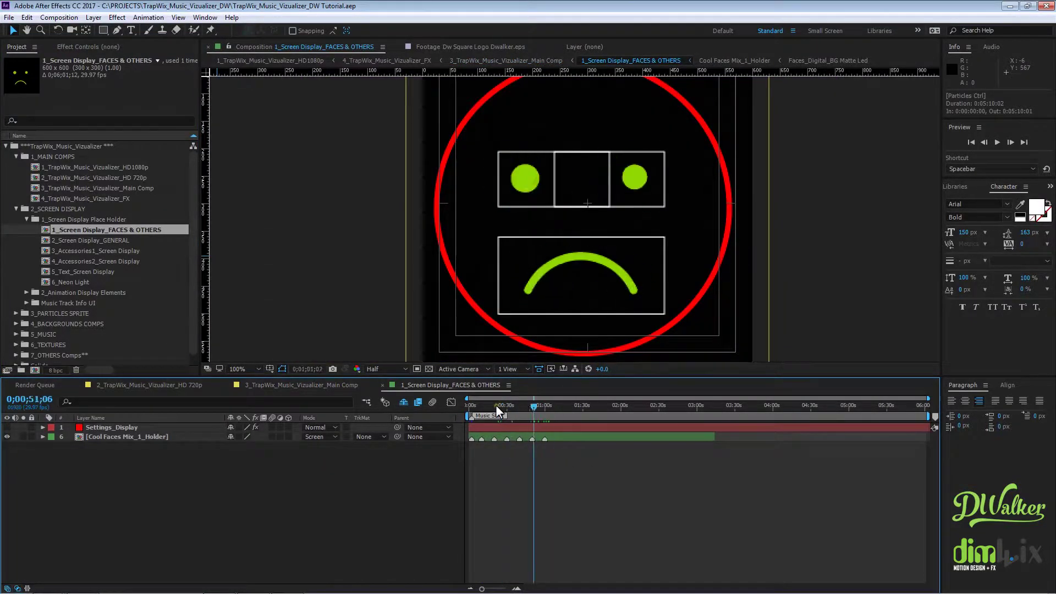
drag(496, 405, 593, 407)
click(594, 437)
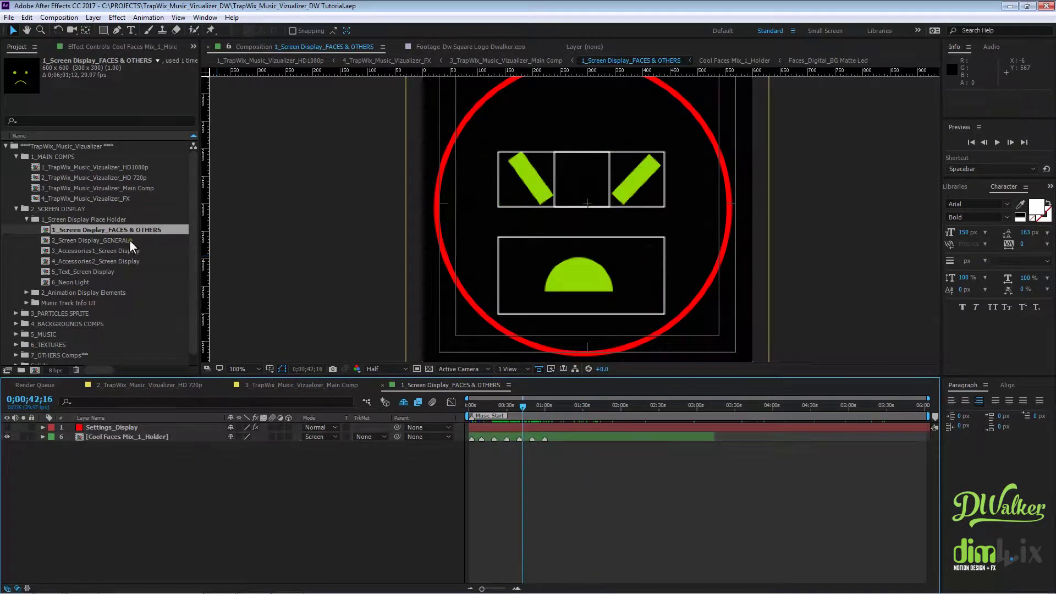
Step: Return to the 3_TrapWix_Music_Vizualizer_Main Comp timeline and review the FACES & OTHERS and GENERAL placeholder compositions in the project
click(118, 240)
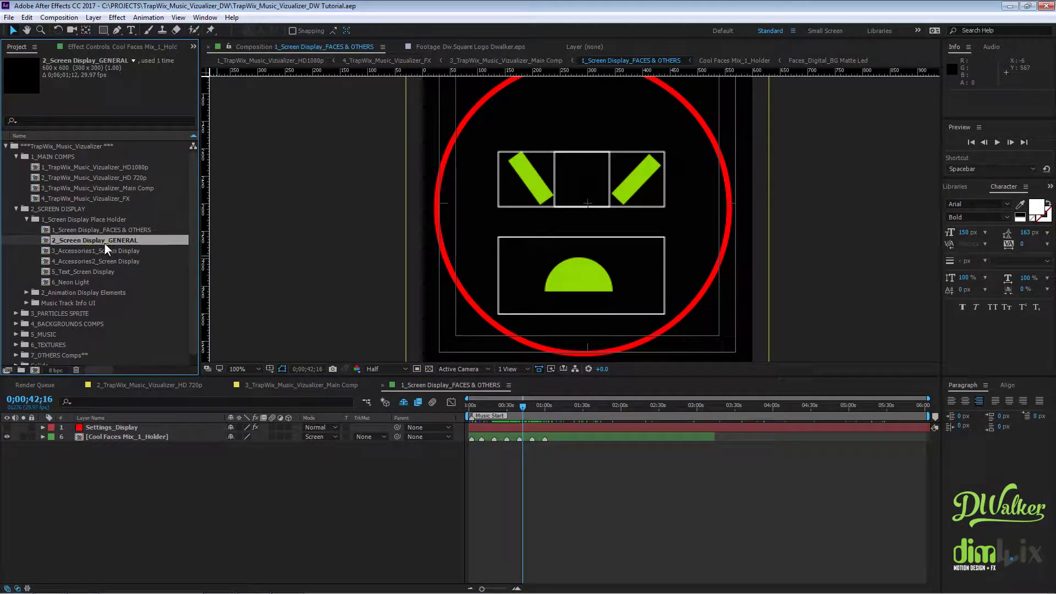
click(335, 384)
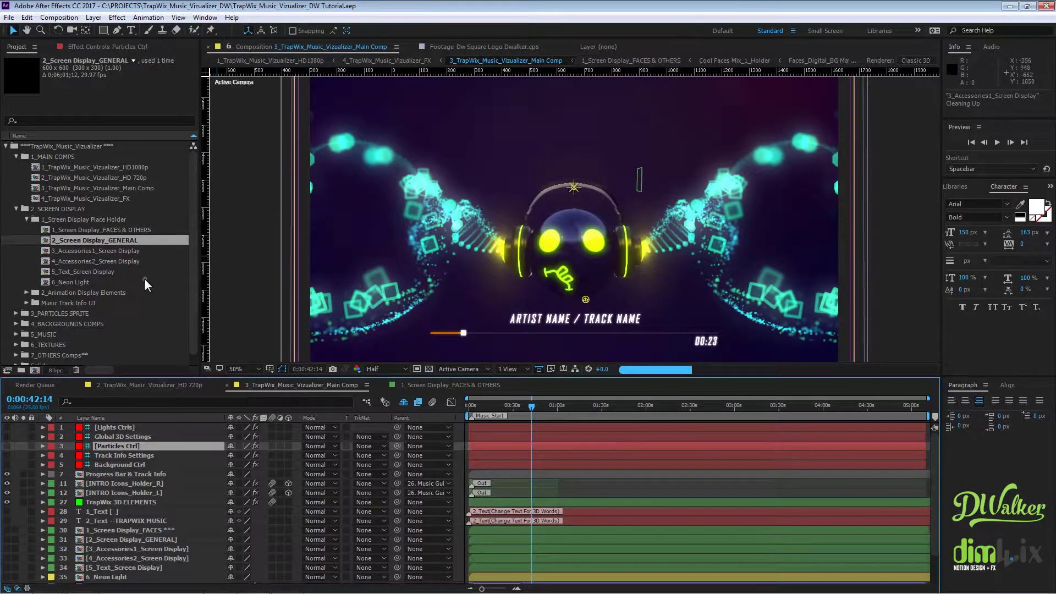
click(142, 230)
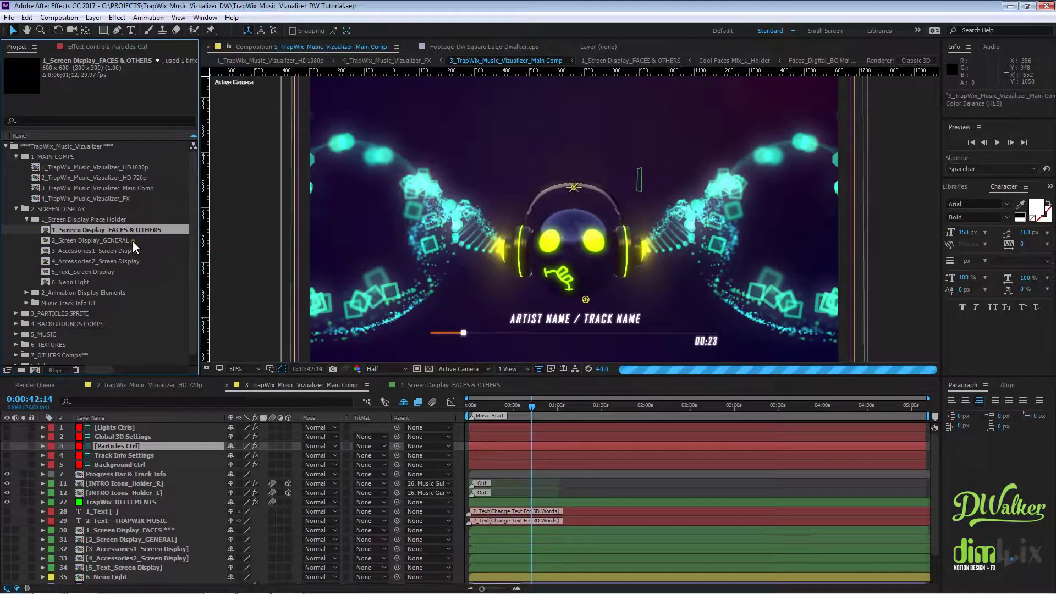
click(131, 240)
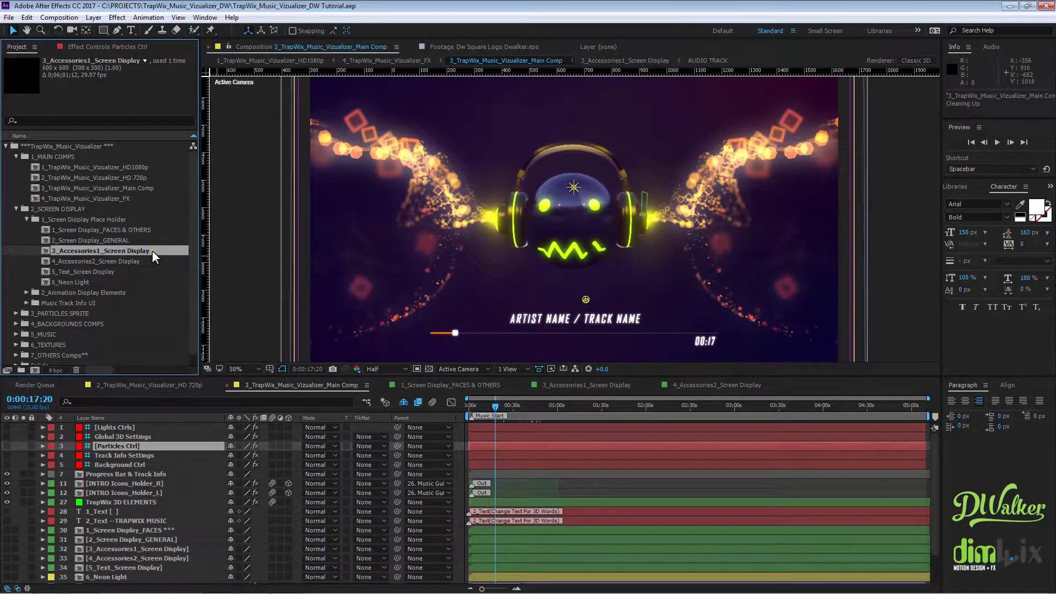
Step: Examine the 3_Accessories1_Screen Display and 4_Accessories2_Screen Display placeholder compositions in the project
click(145, 260)
click(151, 253)
click(153, 261)
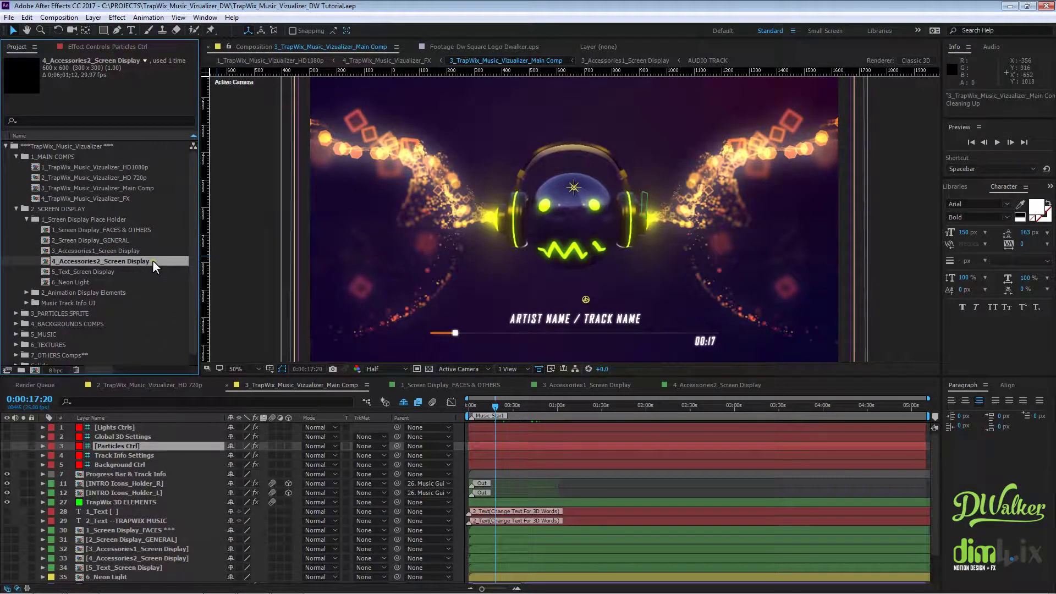
click(154, 251)
click(156, 260)
click(144, 252)
click(148, 260)
click(150, 252)
click(147, 260)
click(149, 251)
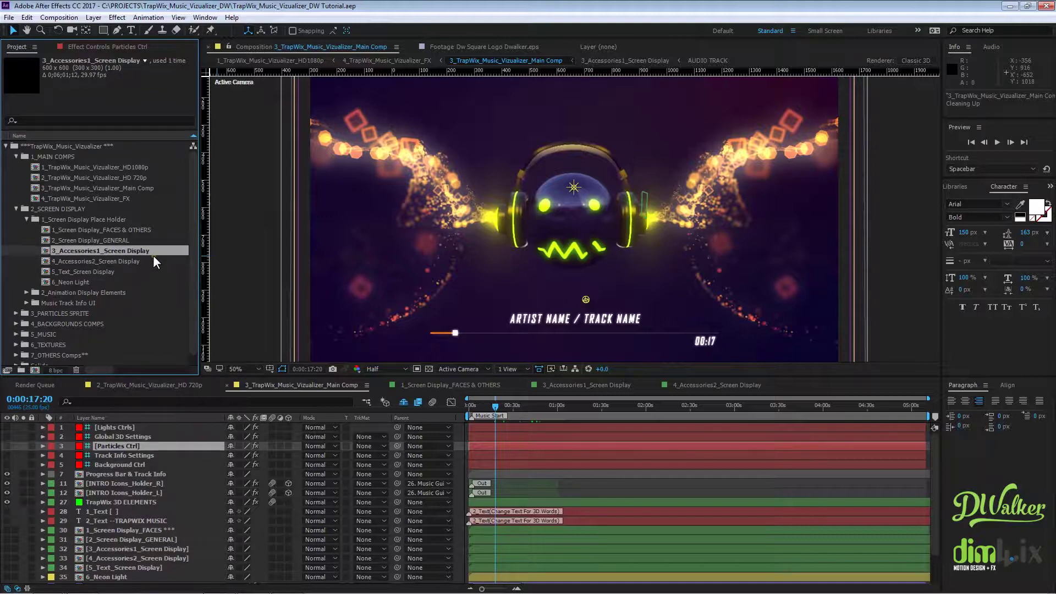
click(151, 259)
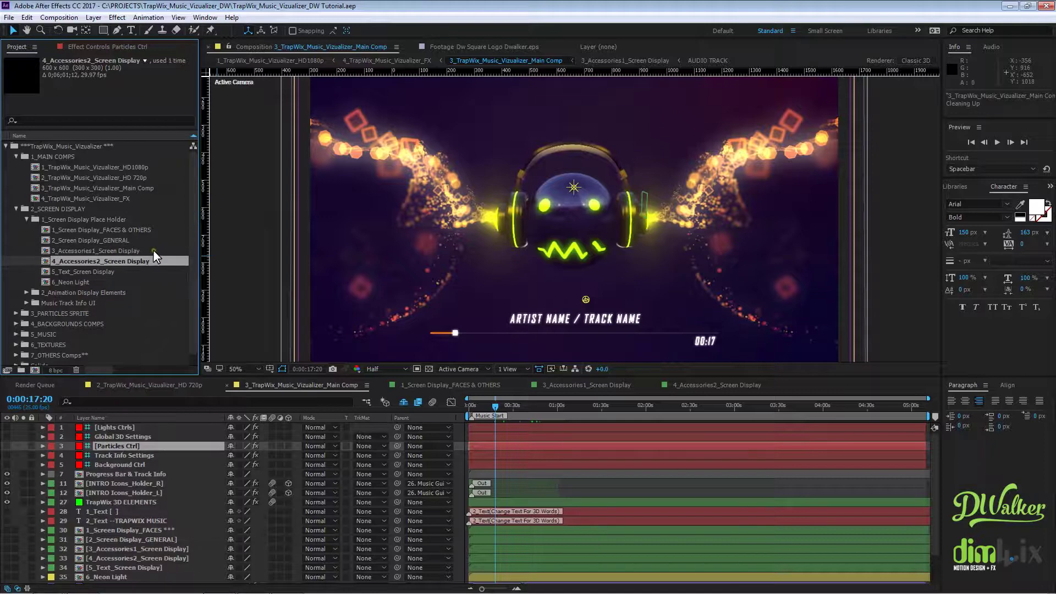
click(153, 250)
click(150, 262)
click(149, 251)
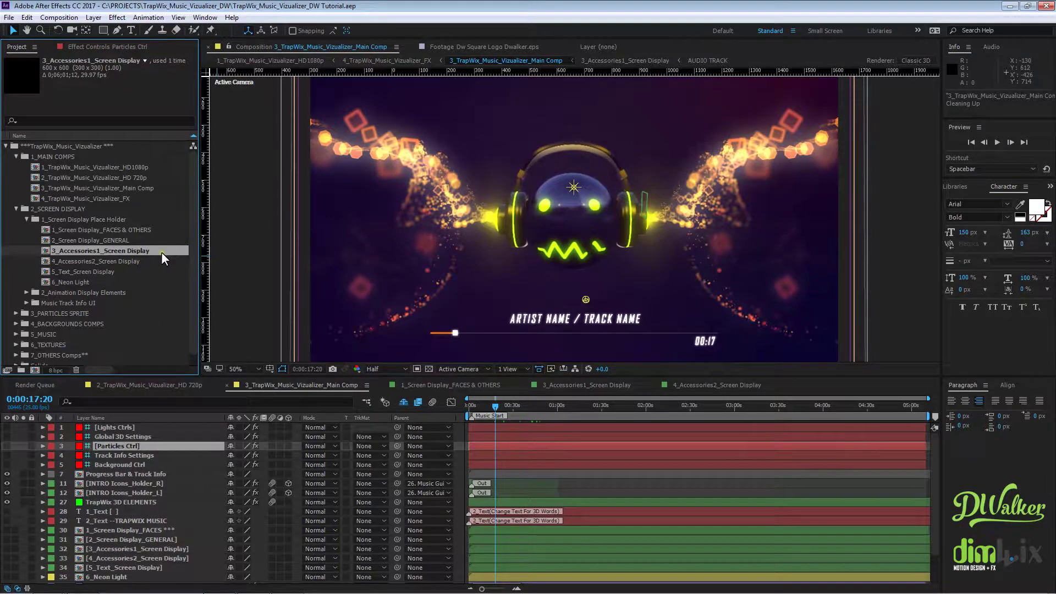
click(113, 261)
Step: Review the 5_Text_Screen Display and 6_Neon Light placeholder compositions
click(104, 272)
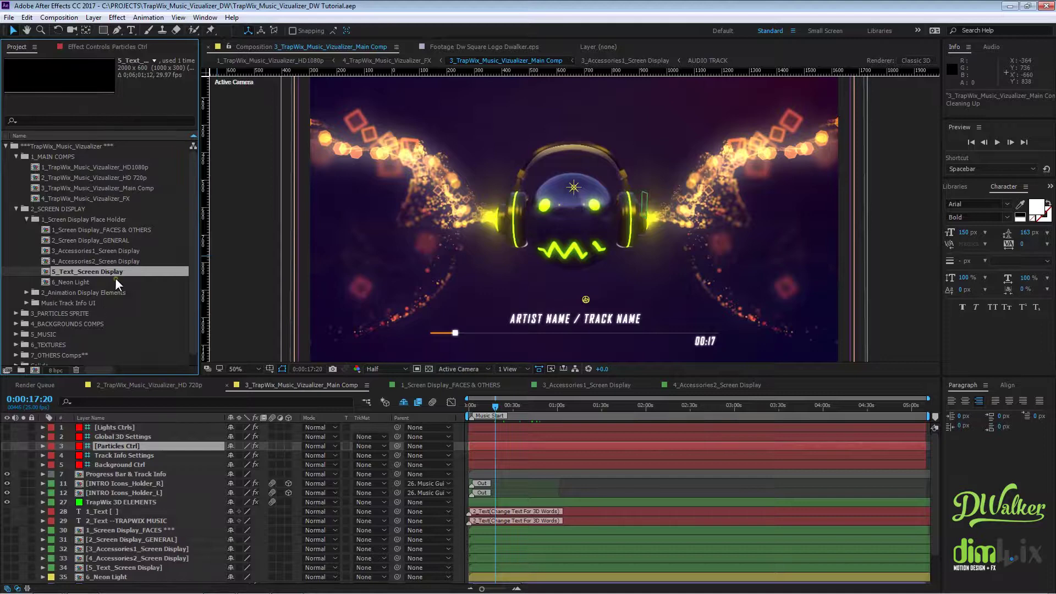
scroll(115, 279, down, 1)
click(91, 272)
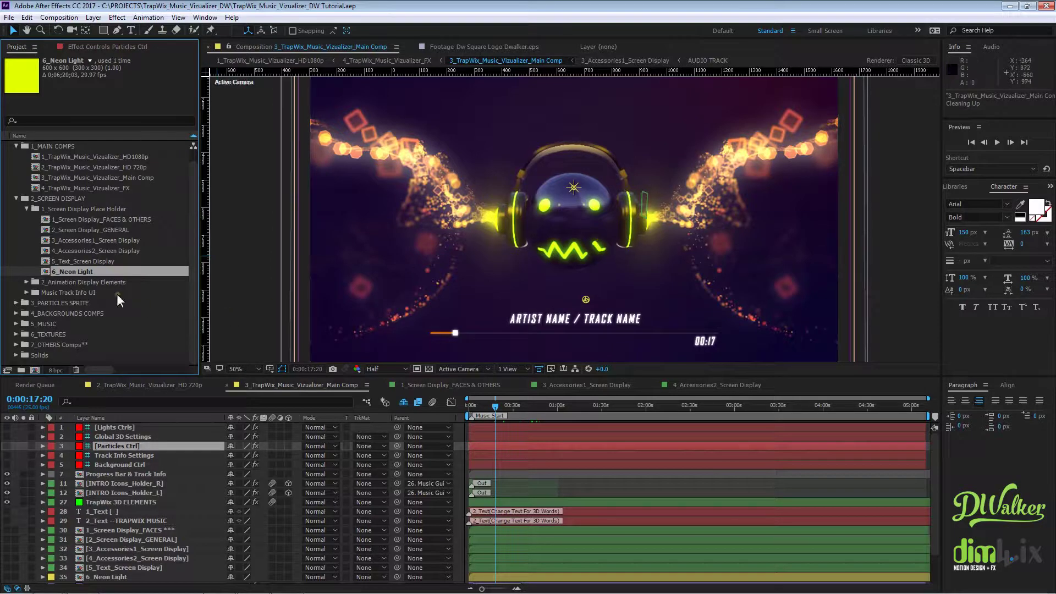
Step: Expand the 2_Animation Display Elements folder and select its 2_Happy Faces Mix1_ANIM subfolder
click(89, 281)
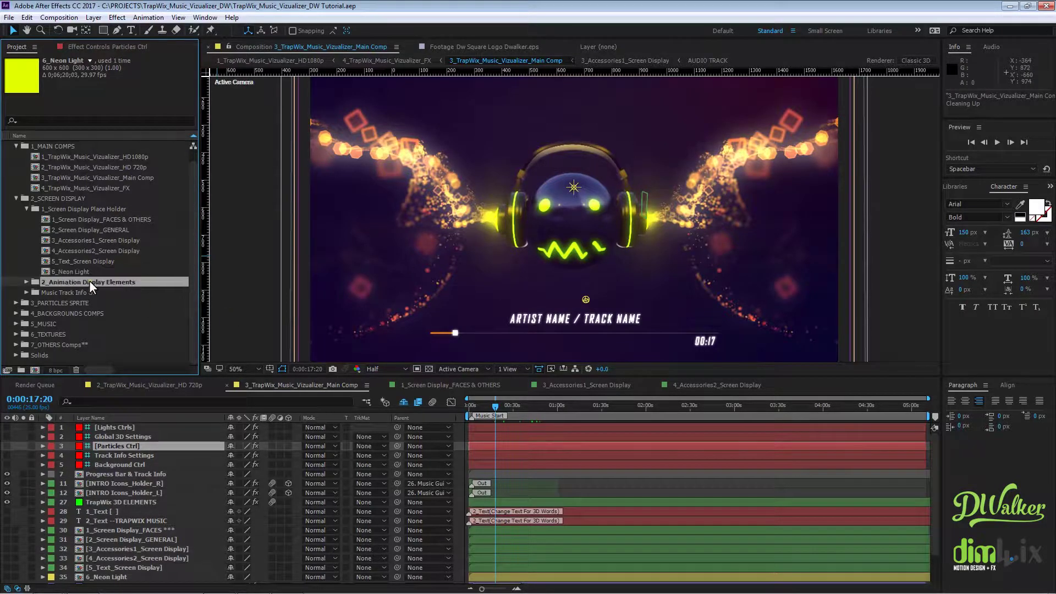
click(27, 282)
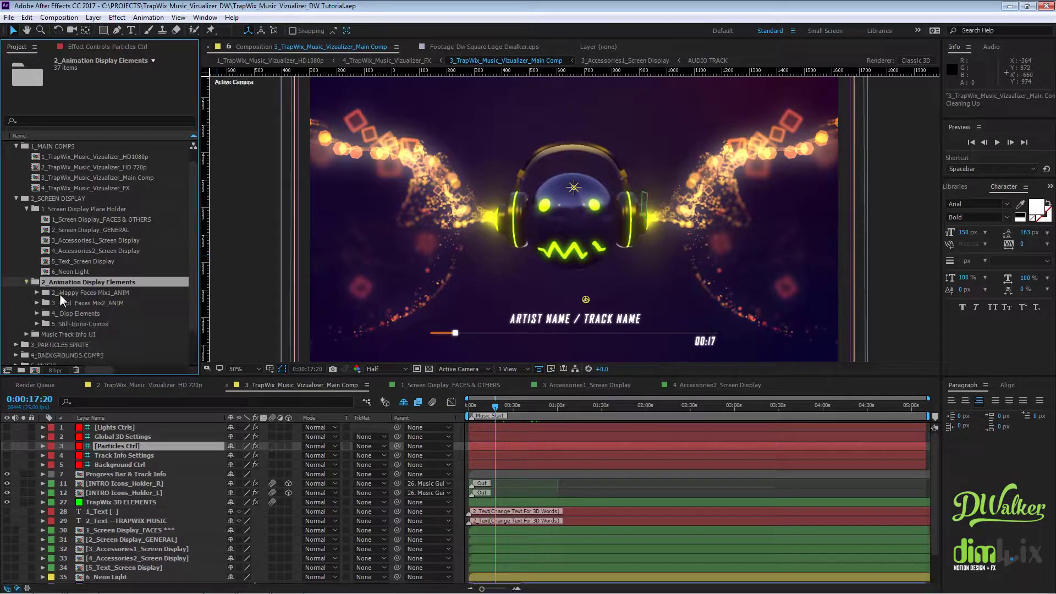
scroll(59, 294, down, 2)
click(112, 251)
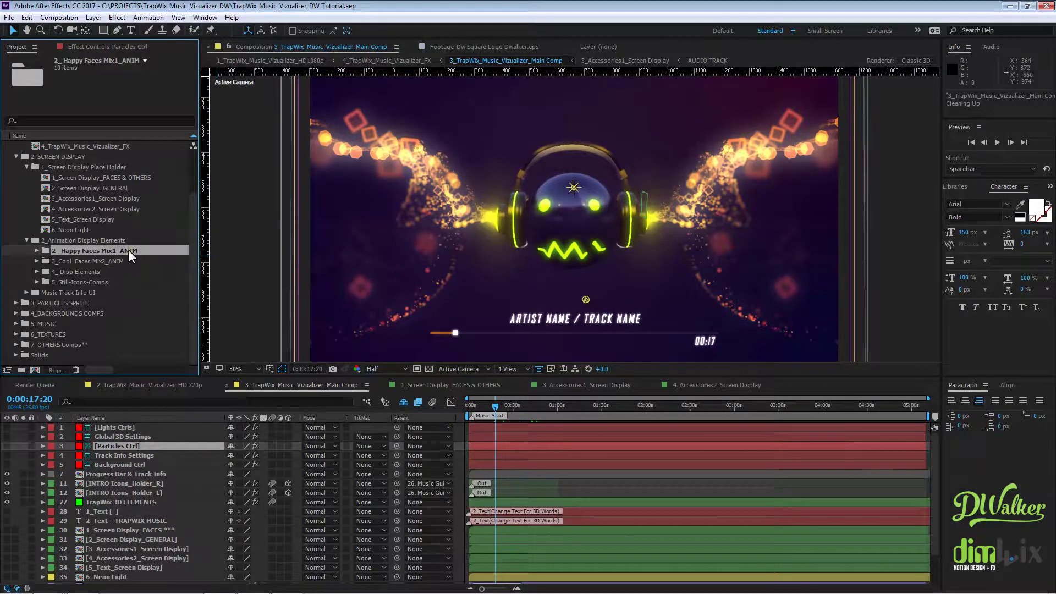
Step: Check the FACES & OTHERS placeholder, then expand 2_Happy Faces Mix1_ANIM and view the Happy Faces_4 composition
click(121, 176)
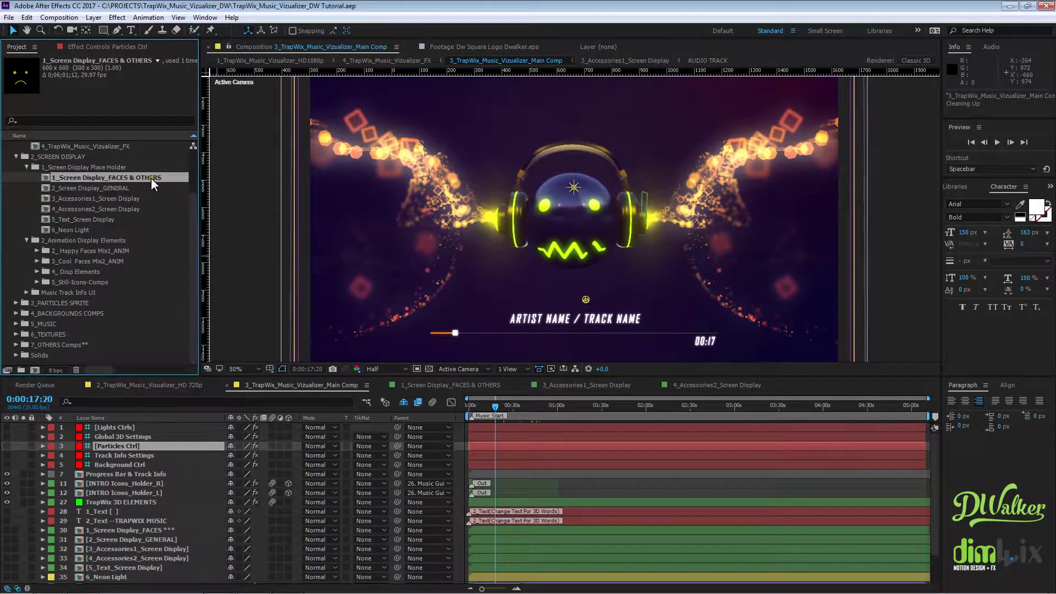
click(77, 241)
click(77, 251)
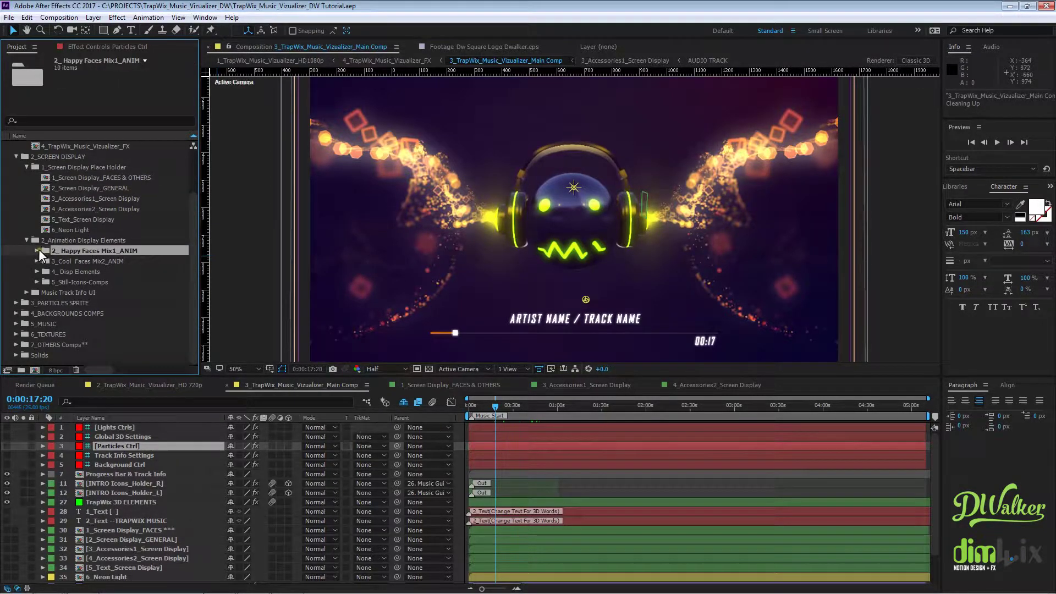
click(37, 250)
scroll(145, 265, down, 4)
click(76, 197)
click(79, 189)
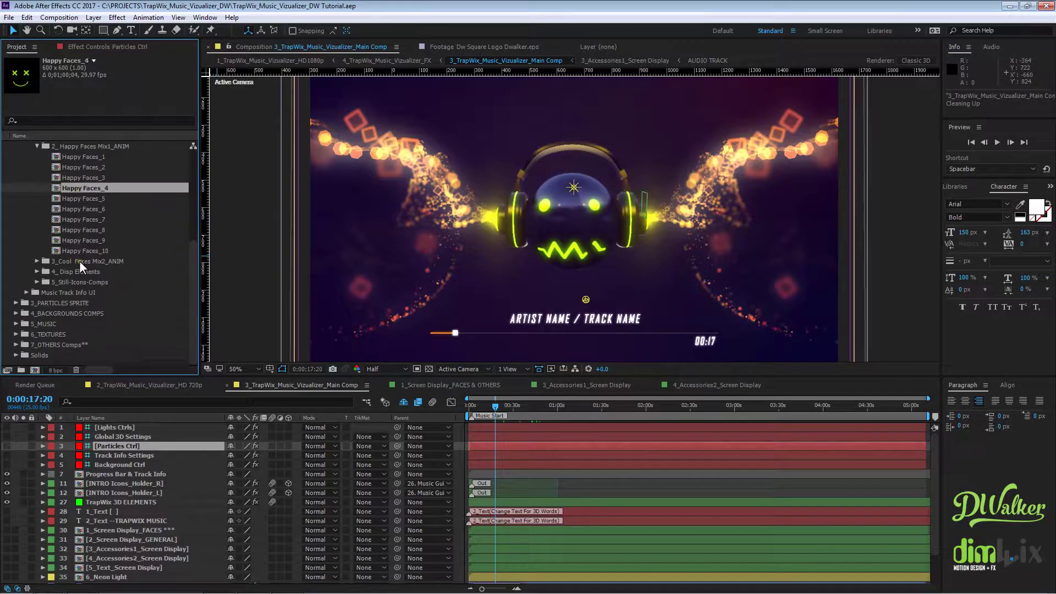
Step: Look through the 3_Cool Faces Mix2_ANIM and 4_Disp Elements folders, including the Accesories Display and Audio Spectrum & EQ subfolders
click(80, 261)
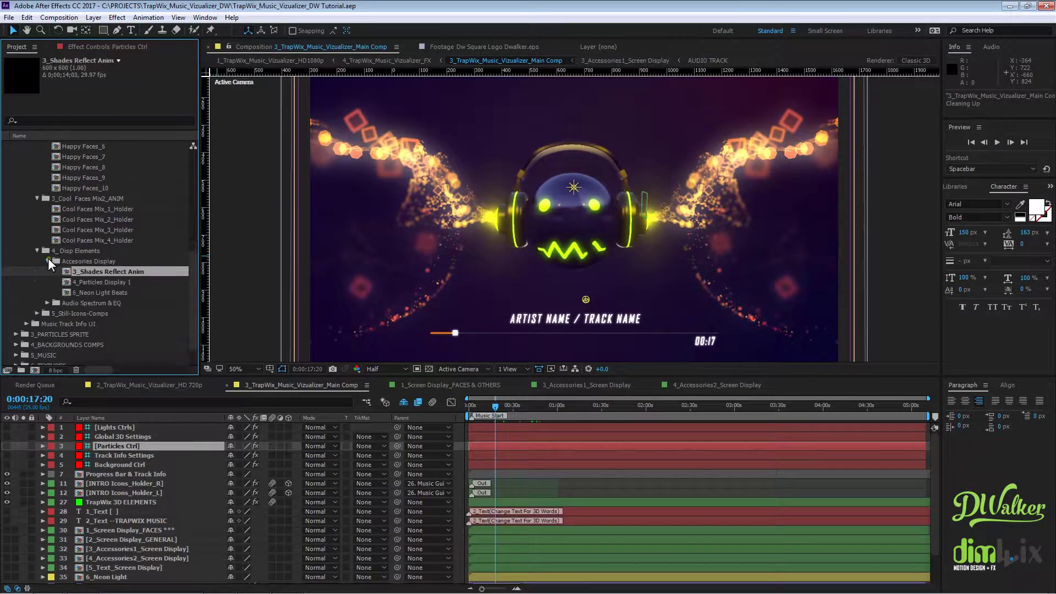
click(48, 261)
click(77, 264)
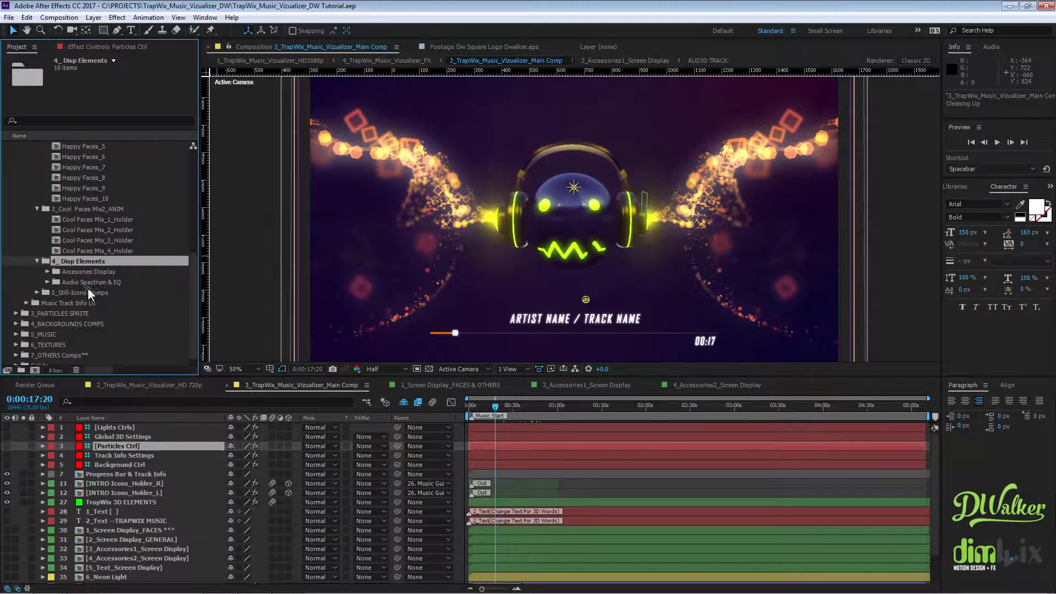
click(100, 272)
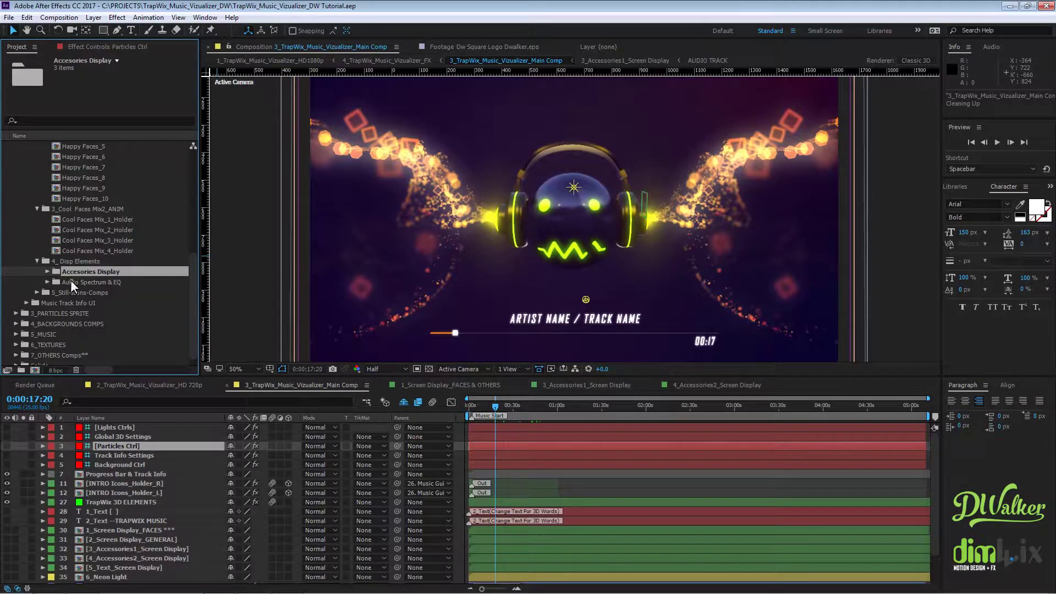
click(93, 284)
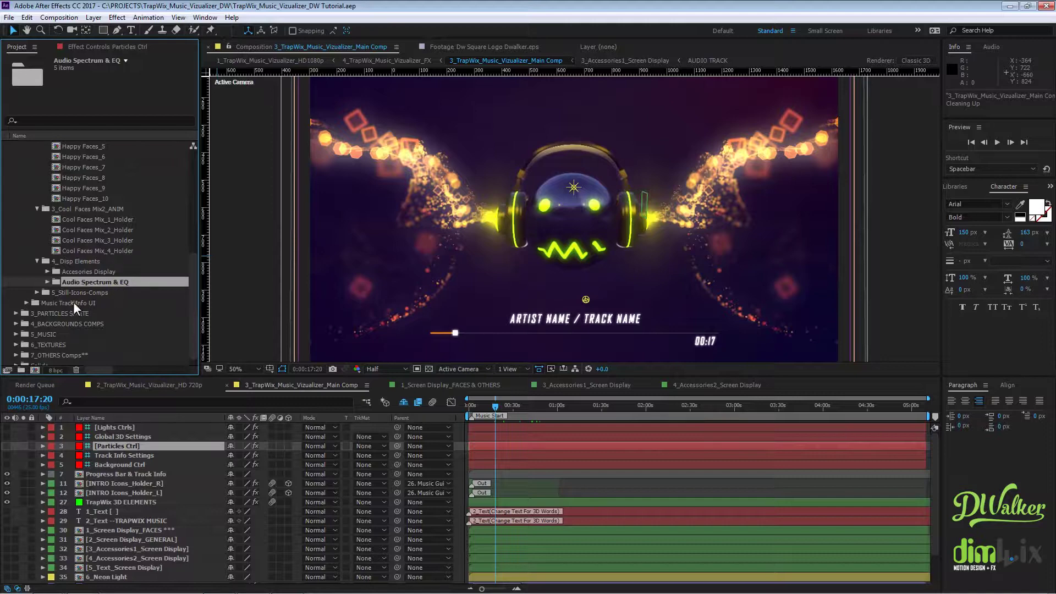
Step: Expand the Accesories Display folder and open its 3_Shades Reflect Anim composition
click(73, 272)
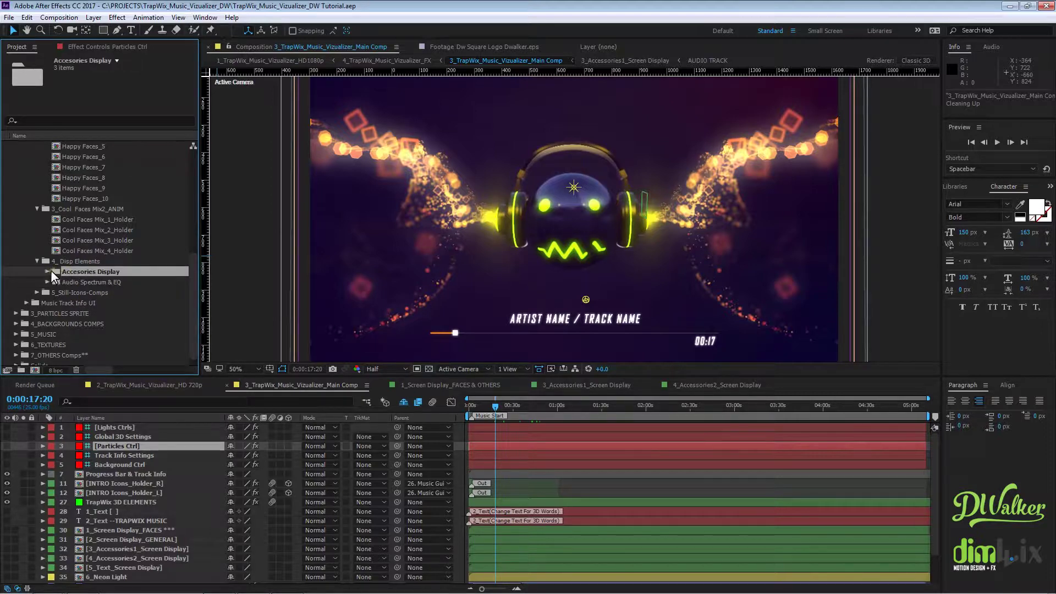
click(48, 272)
click(100, 283)
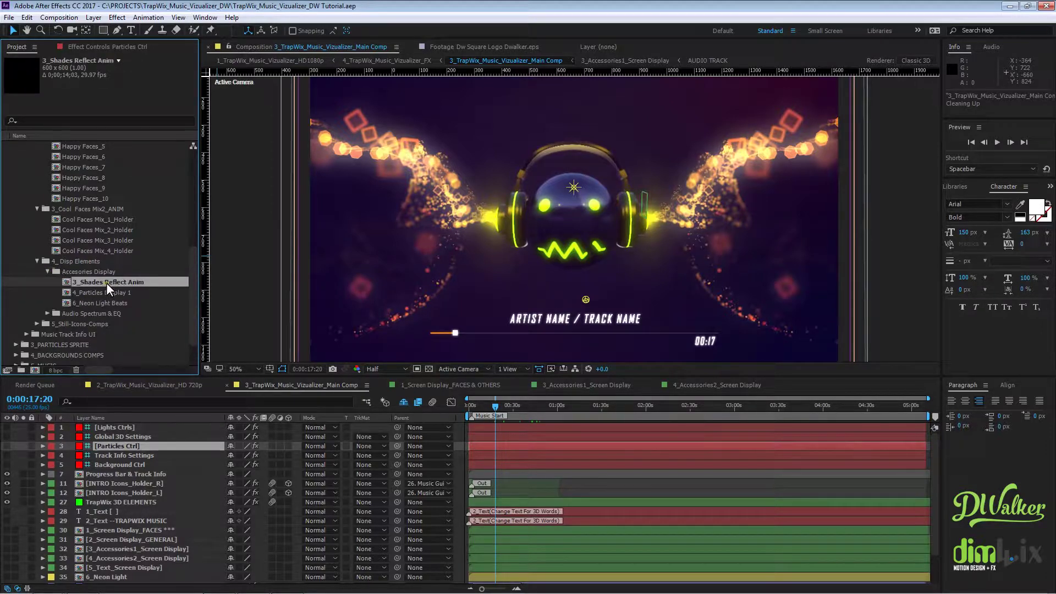
double_click(107, 282)
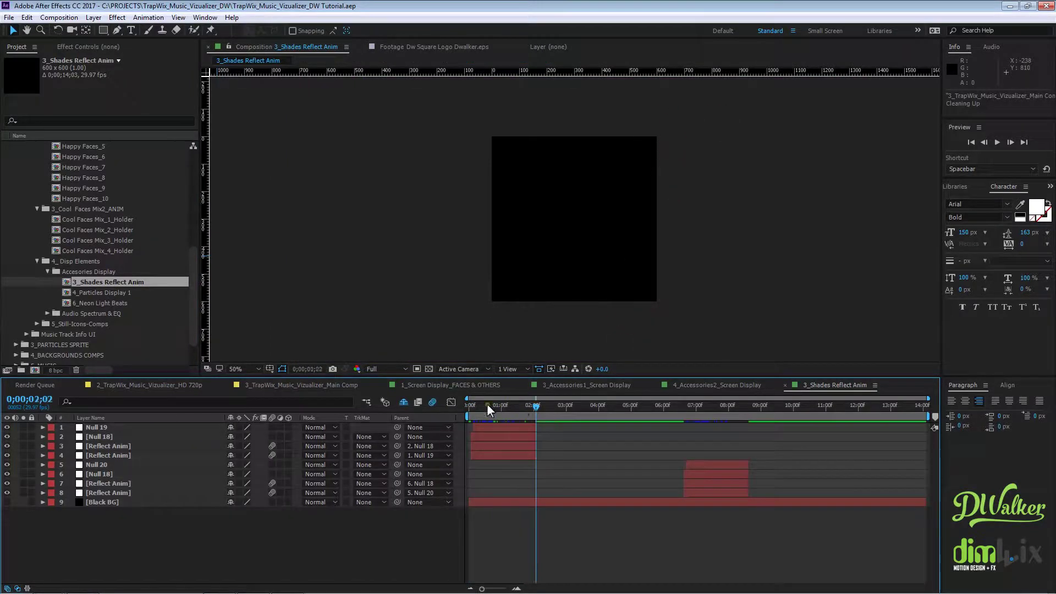
Step: Open the 4_Particles Display 1 composition and preview its particle animation up to 0;02;43;21
mouse_move(464, 400)
mouse_down()
mouse_move(494, 402)
mouse_move(468, 402)
mouse_up()
click(122, 294)
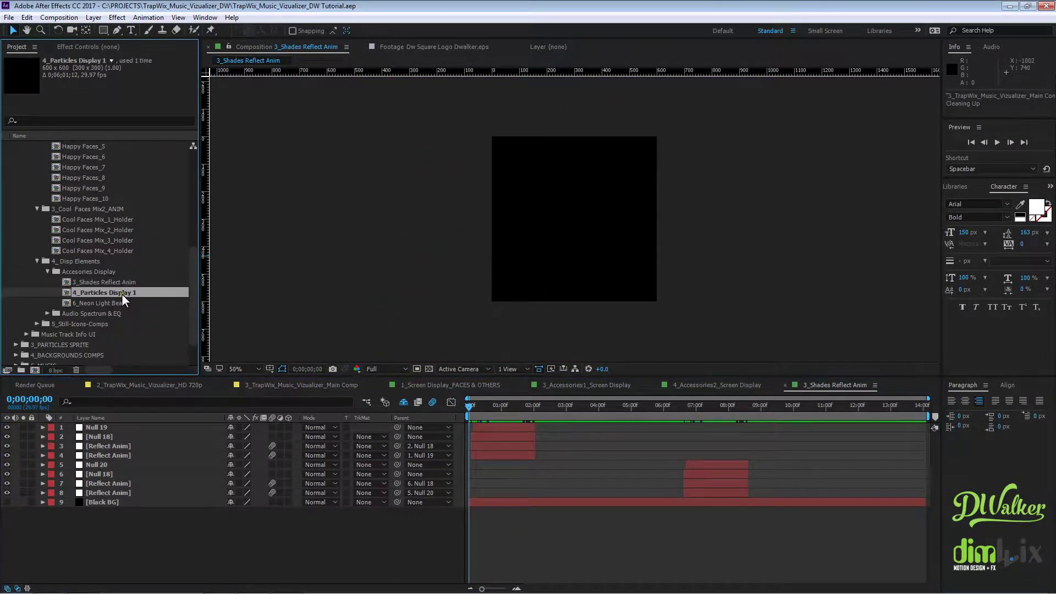
double_click(102, 294)
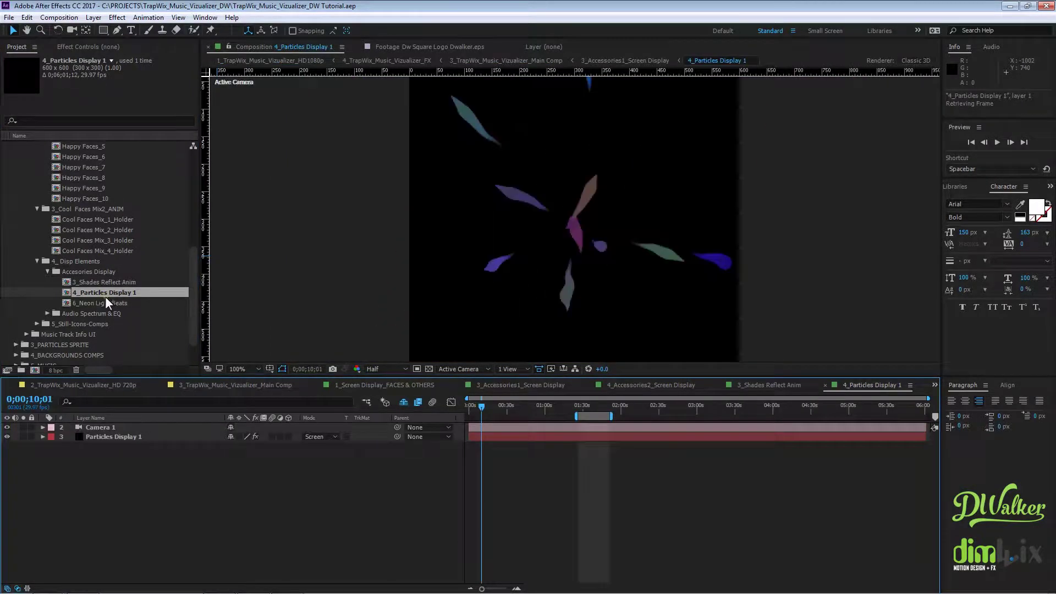
drag(495, 410, 672, 405)
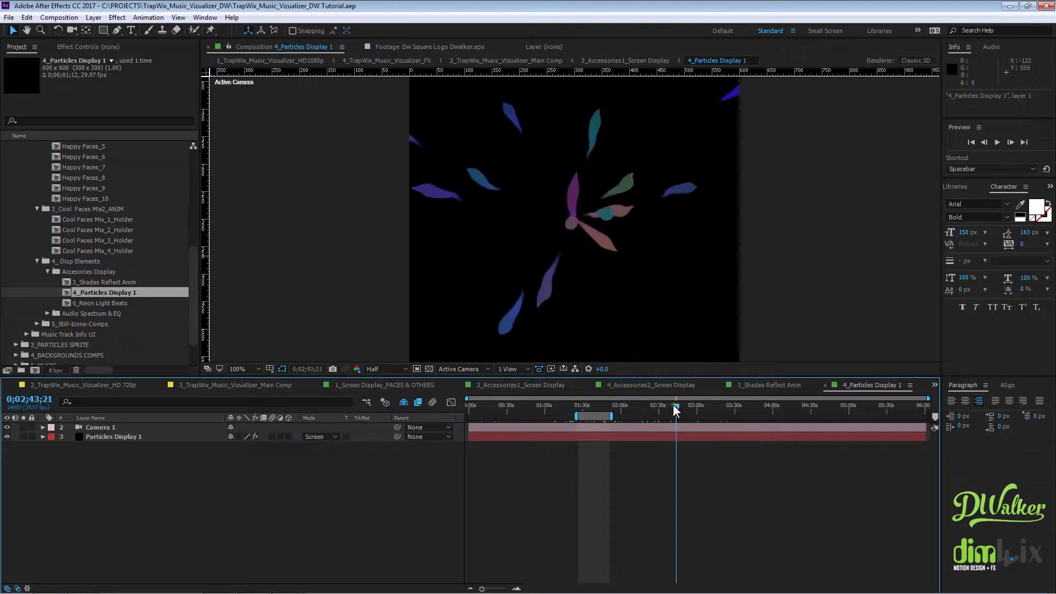
Step: Open the 6_Neon Light Beats composition and preview it up to 0;02;04;22
click(124, 303)
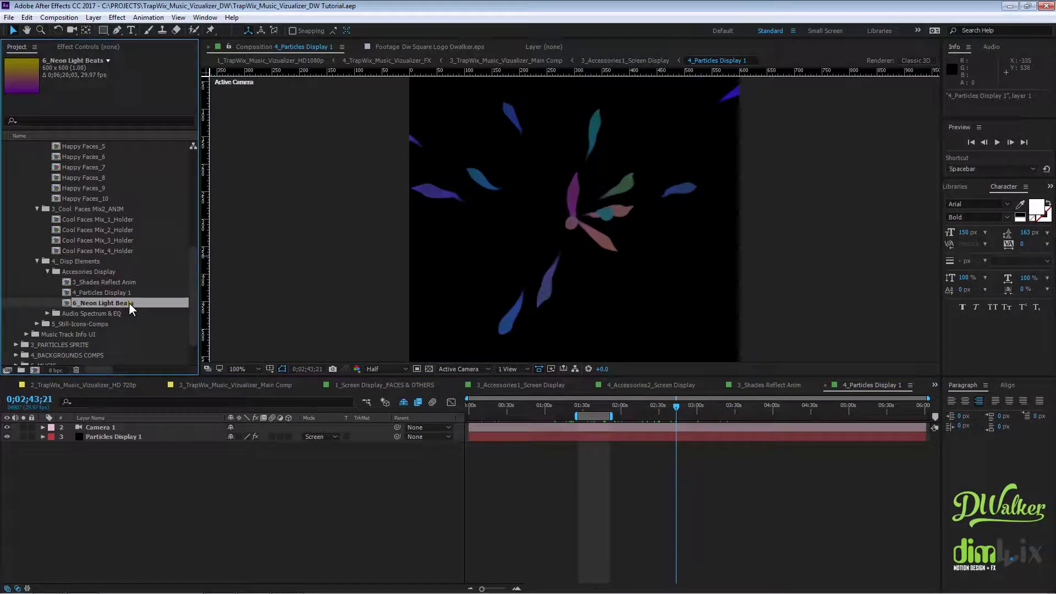
double_click(128, 303)
drag(496, 407, 619, 409)
Step: Expand the Audio Spectrum & EQ folder and preview its 1_Audio Spectrum Display composition around 0;01;08;19
scroll(94, 273, down, 2)
click(94, 271)
click(47, 271)
scroll(121, 292, down, 2)
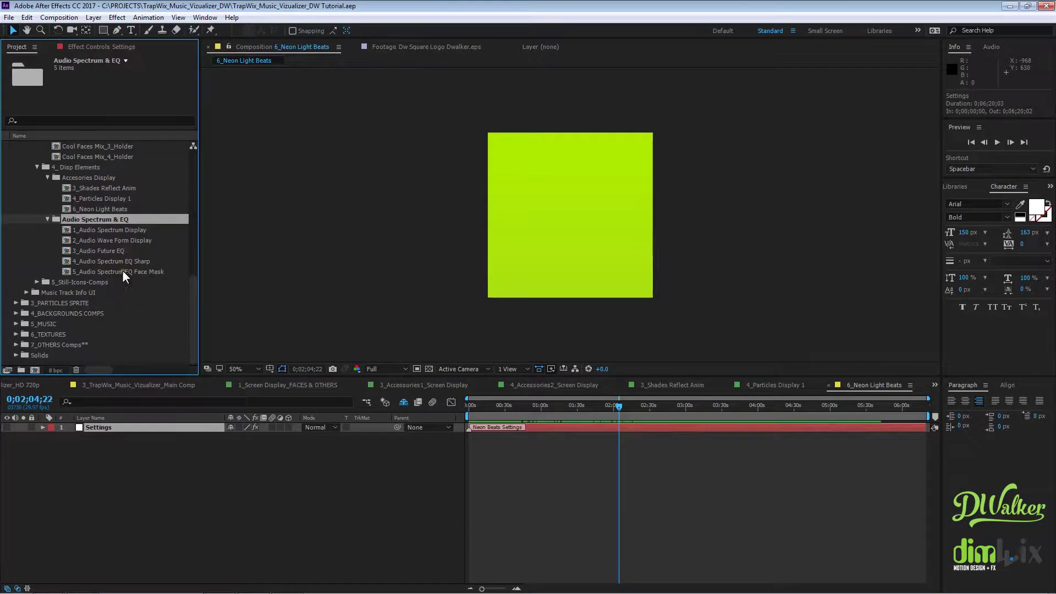
click(118, 230)
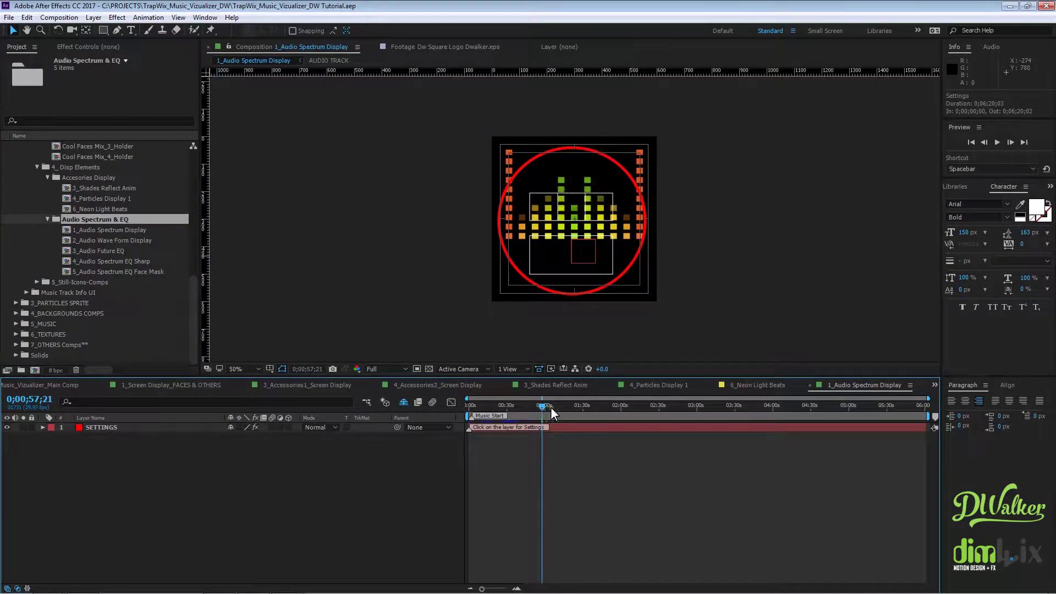
drag(550, 408, 554, 407)
Step: Open the 2_Audio Wave Form Display composition and view the effect controls of its SETTINGS layer
click(127, 245)
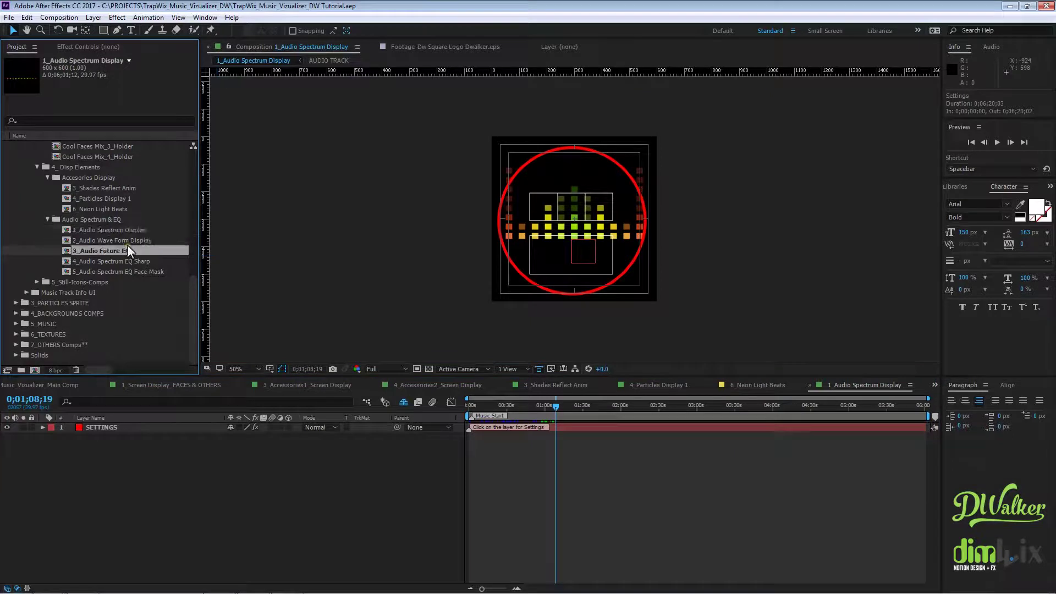
double_click(126, 239)
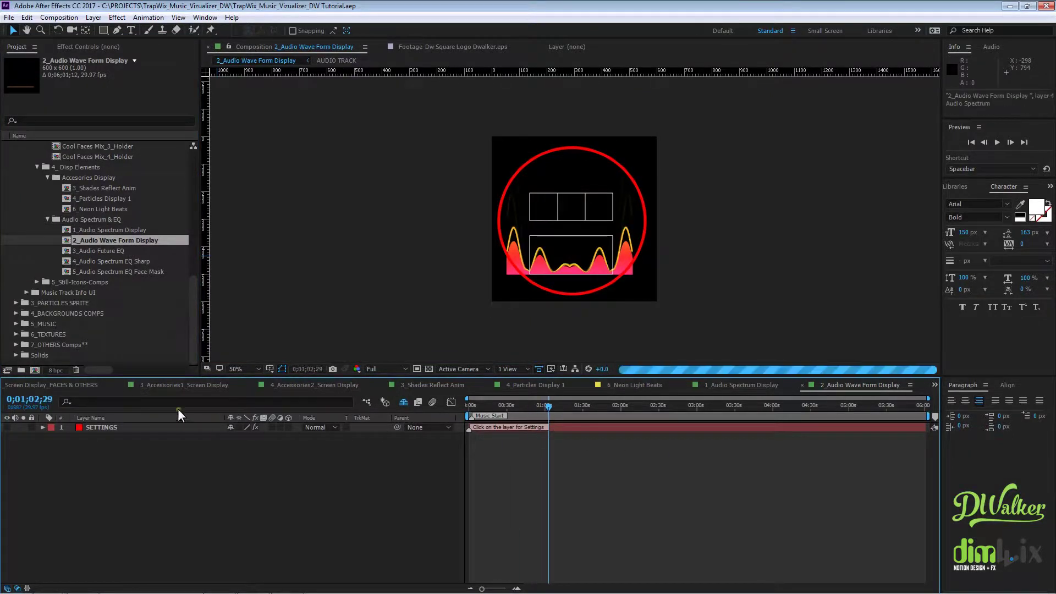
click(136, 426)
click(98, 49)
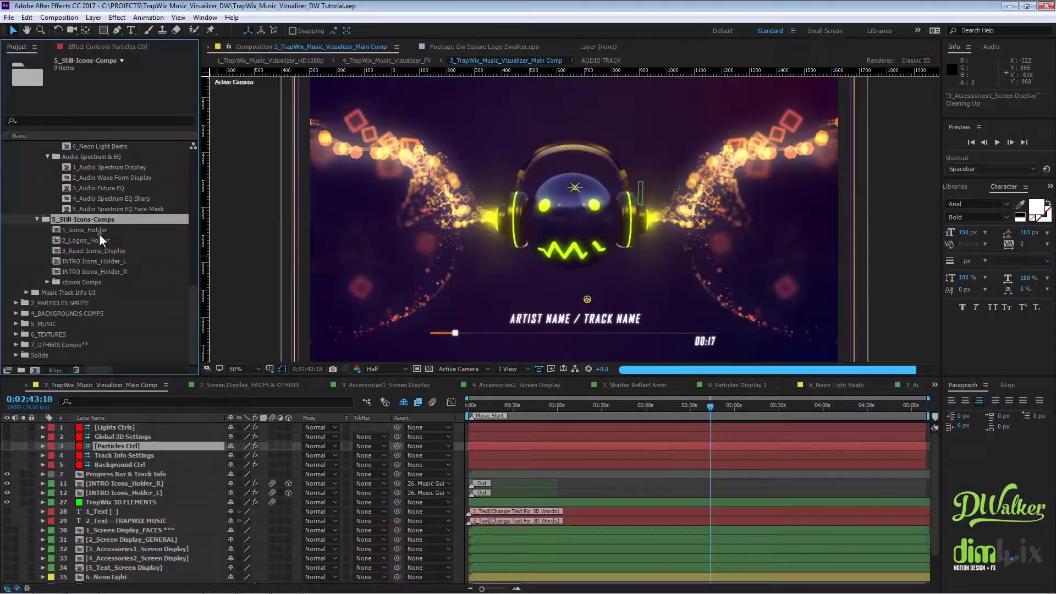
Step: Open the 1_Icons_Holder composition in 5_Still-Icons-Comps and preview its icon at 0;01;46;01
click(99, 231)
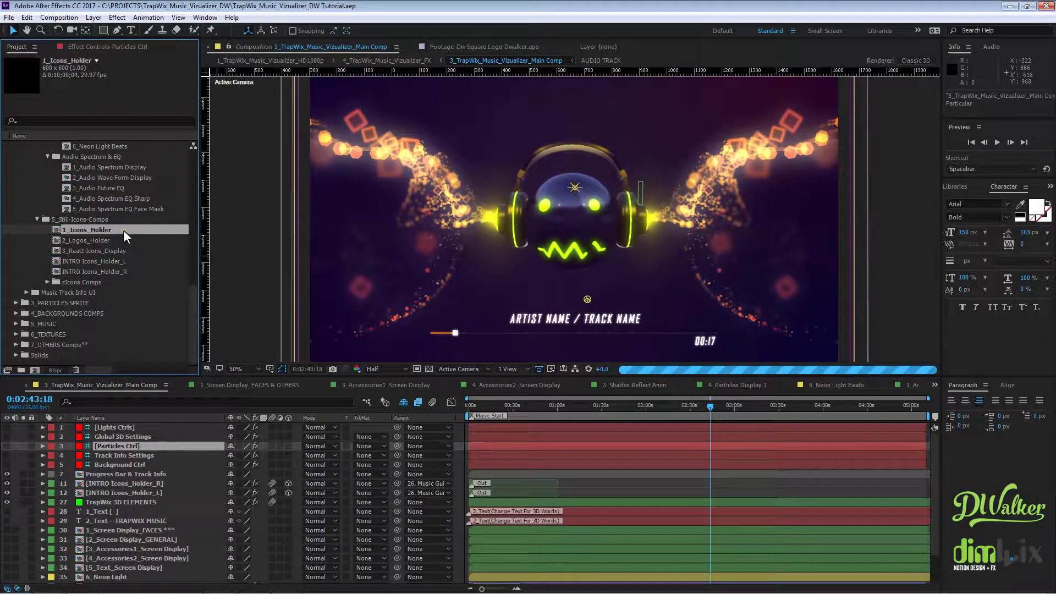
double_click(95, 230)
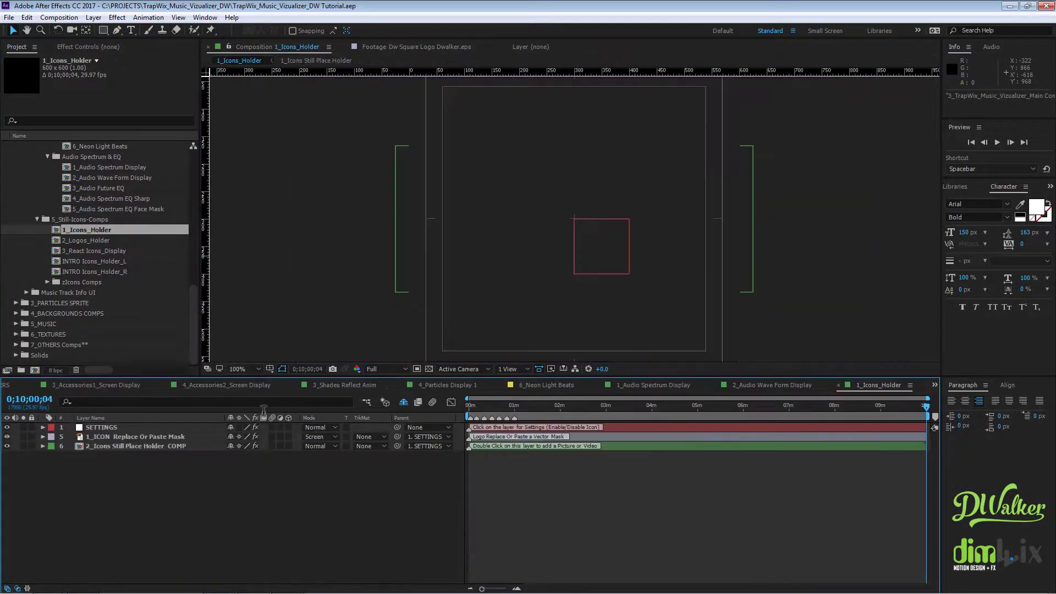
click(550, 406)
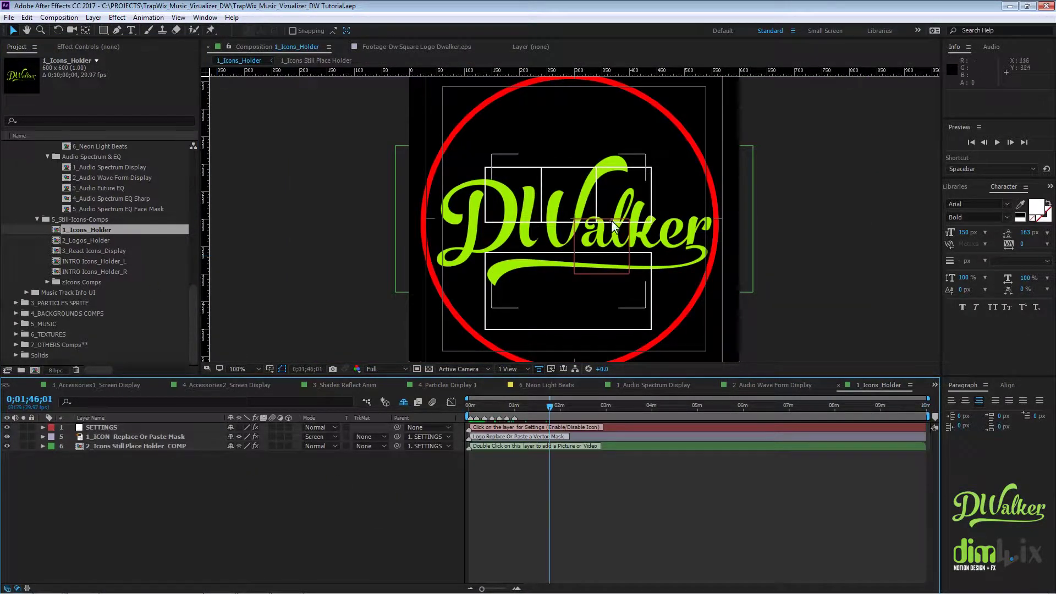
Step: Check the 1_ICON Replace Or Paste Mask layer, then open 2_Icons Still Place Holder COMP and select its replaceable picture or video layer
click(126, 438)
click(130, 447)
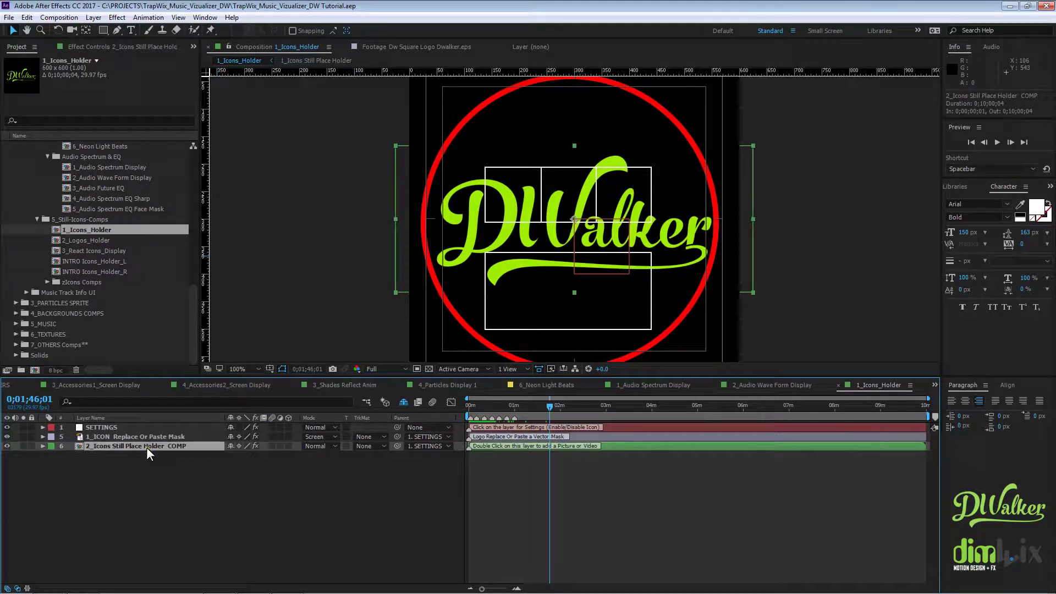
click(149, 437)
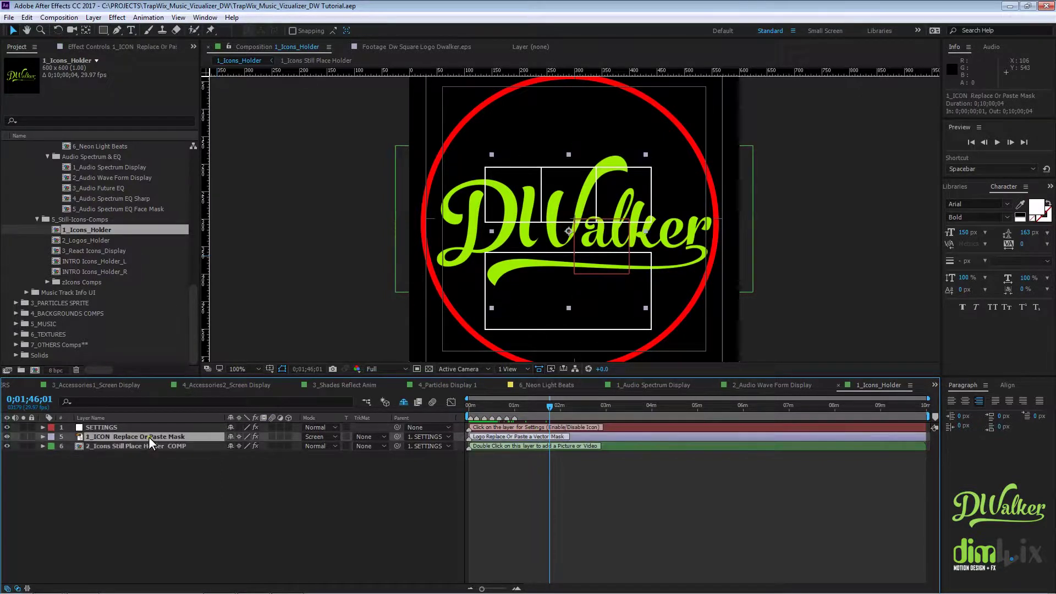
click(158, 446)
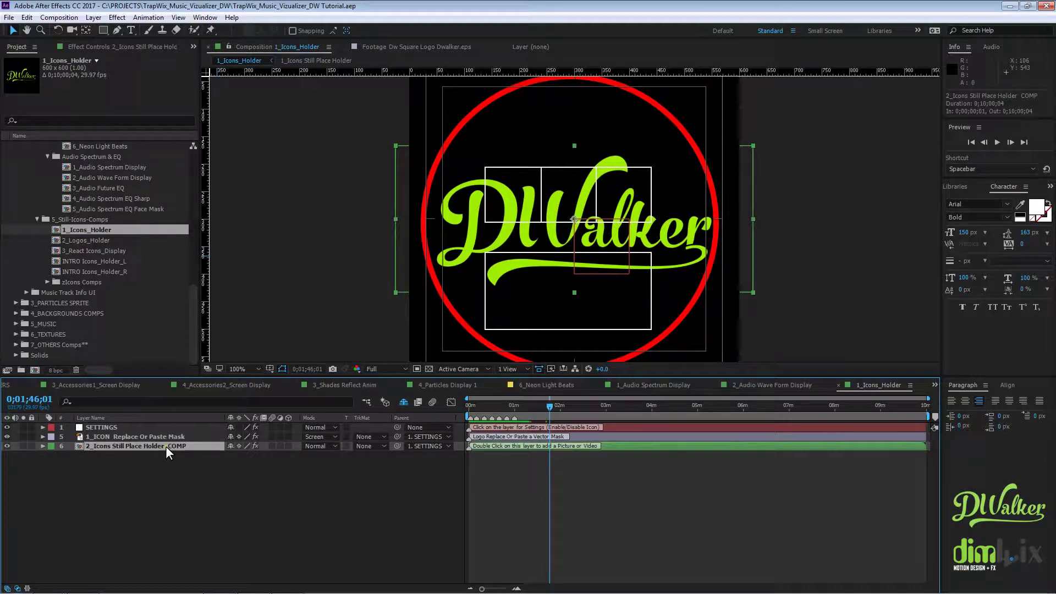
double_click(166, 446)
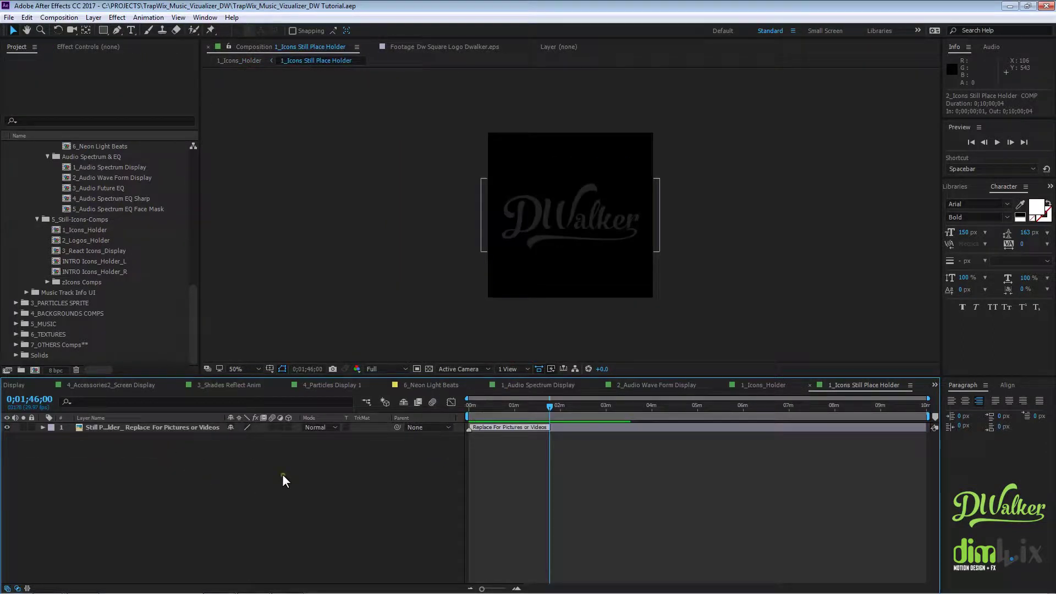
click(133, 427)
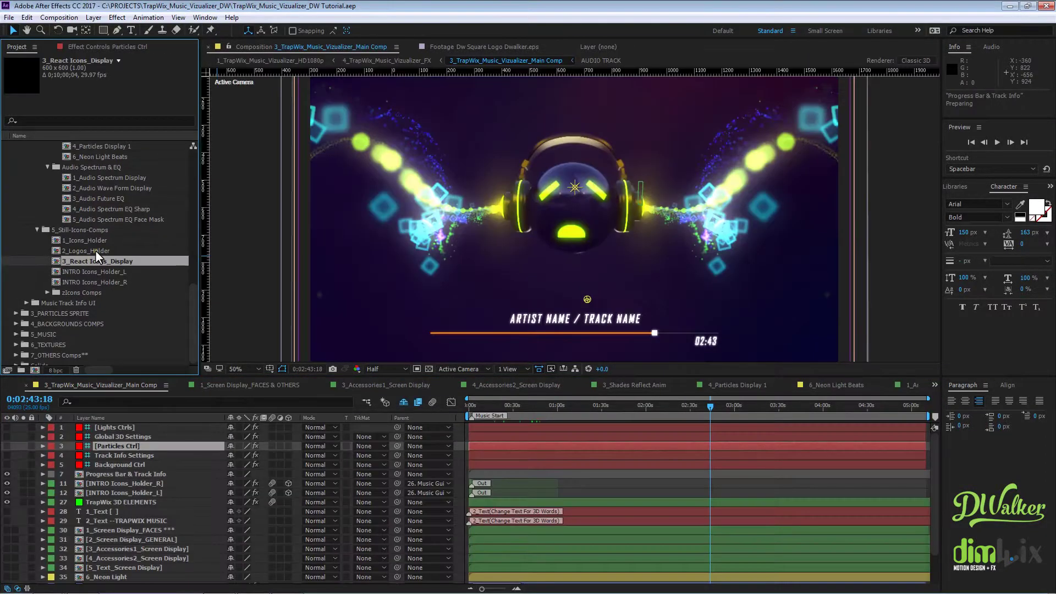
Step: Point out the 2_Logos_Holder composition, then open 3_React Icons_Display and preview it at 0;01;28;00
click(94, 250)
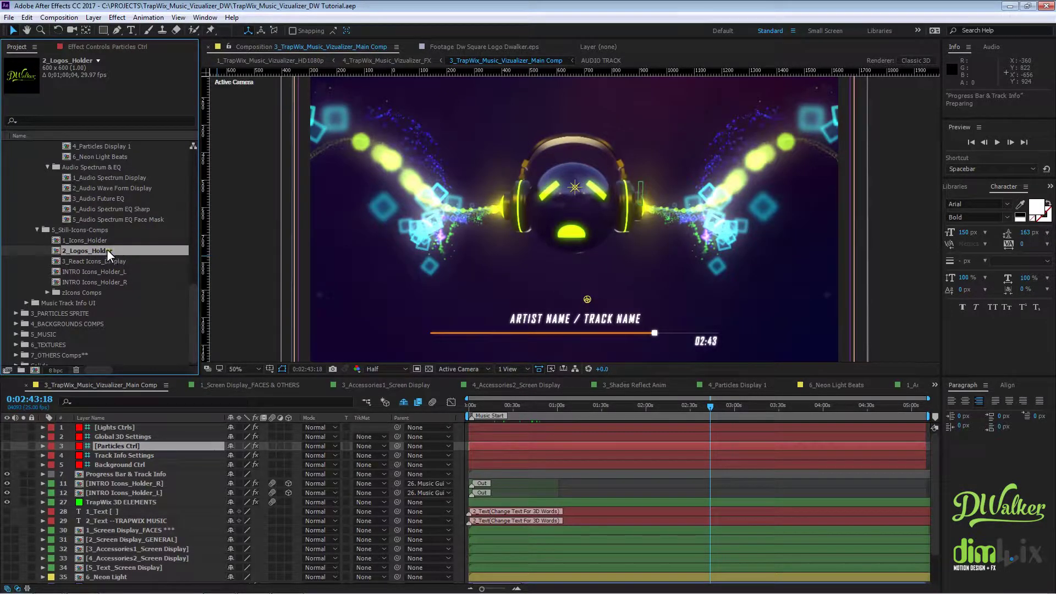
click(110, 259)
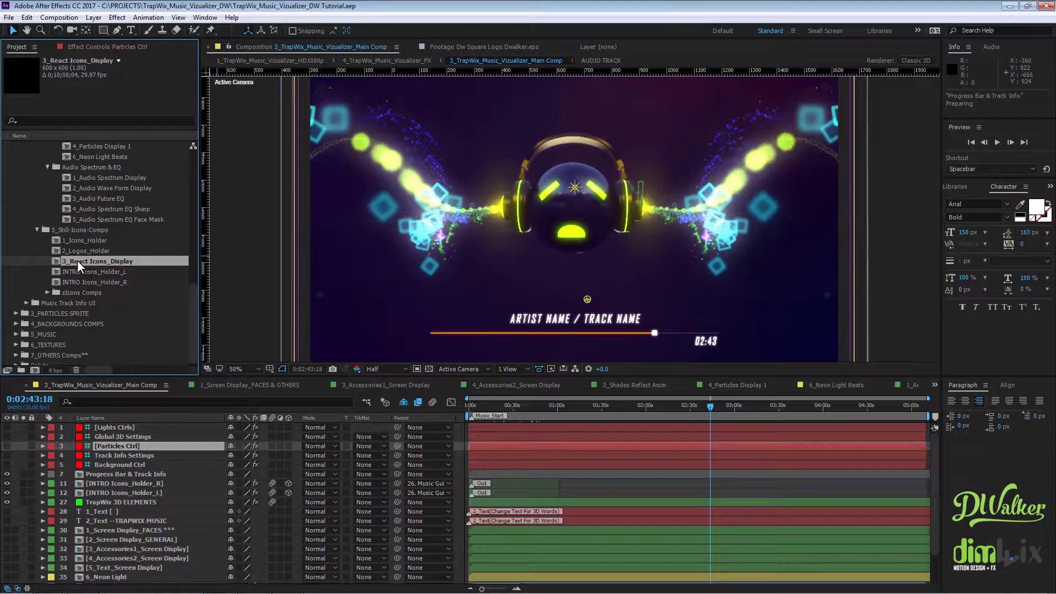
double_click(125, 262)
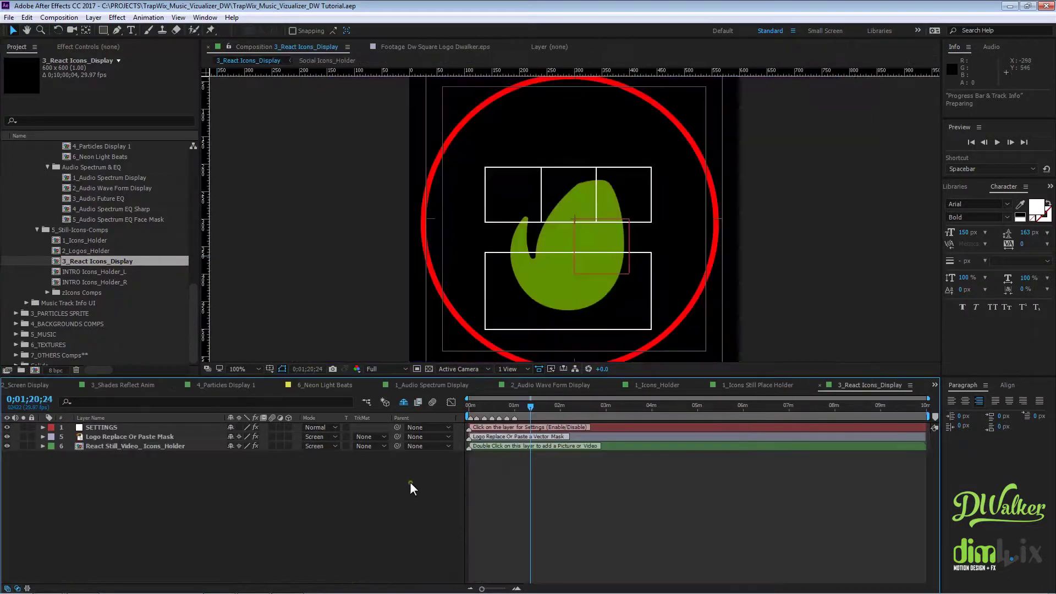
click(538, 414)
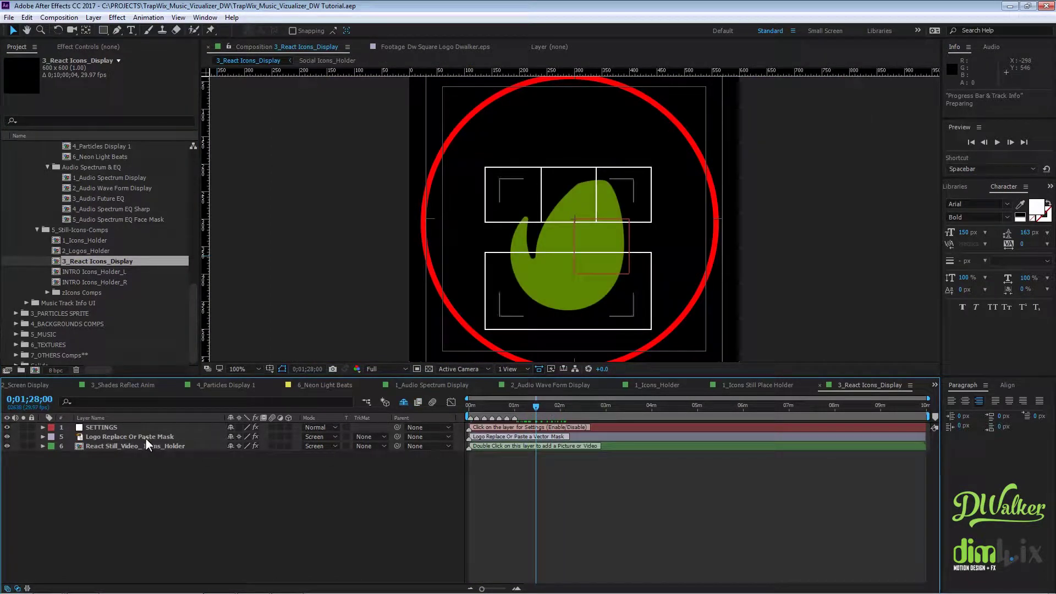
Step: Open the React Still_Video_Icons_Holder layer's composition and switch the visible social icon from Envato to Sound Cloud
click(136, 438)
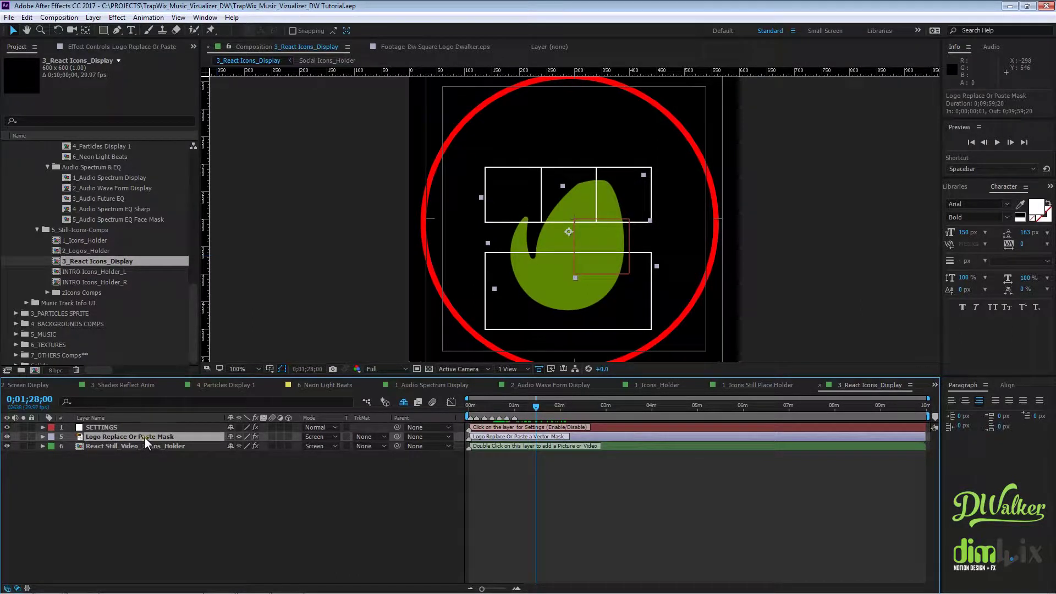
click(143, 447)
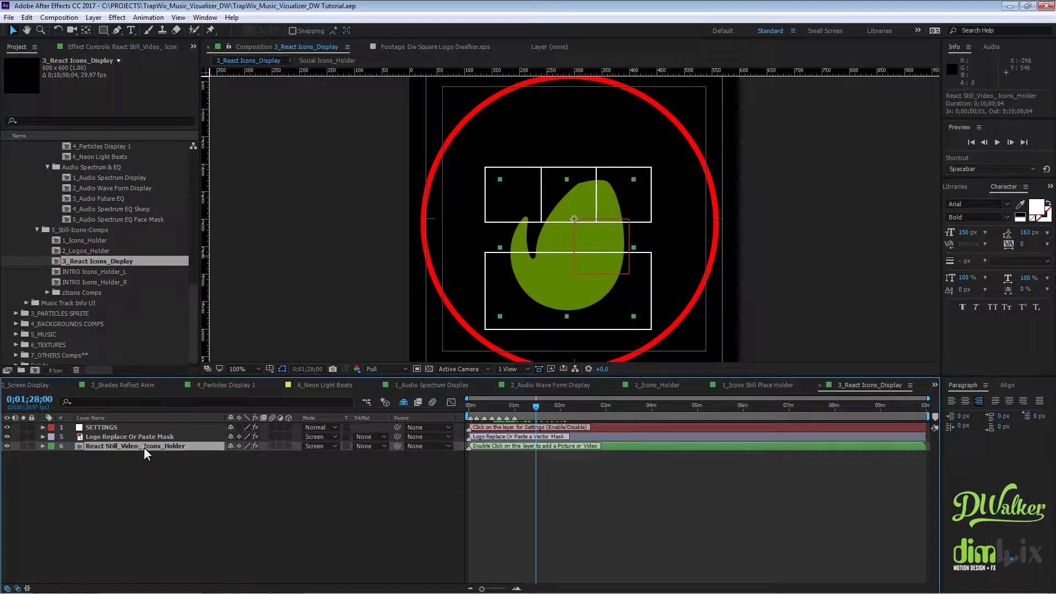
double_click(143, 448)
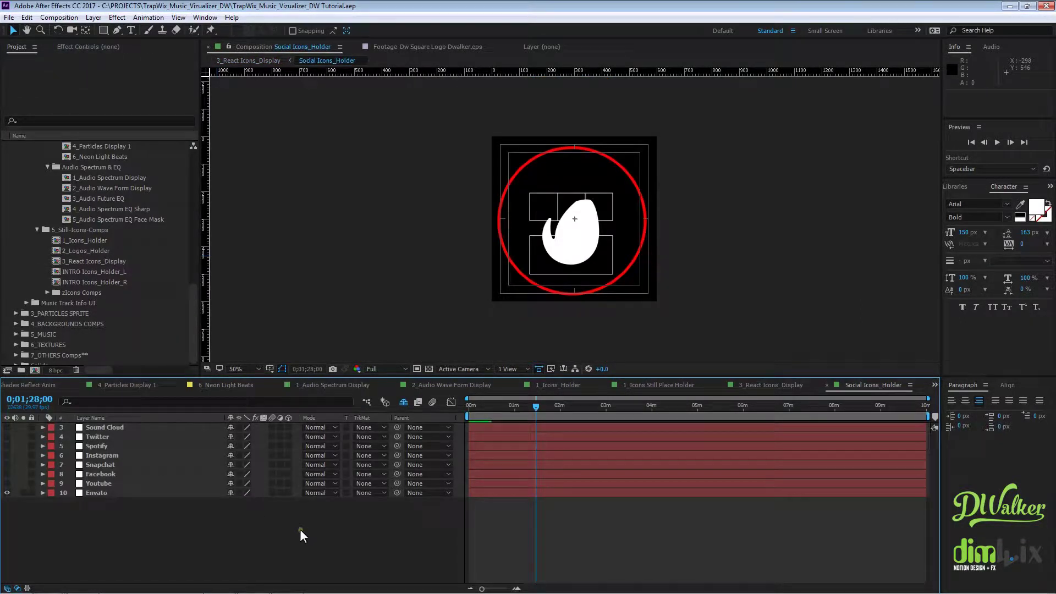
click(7, 427)
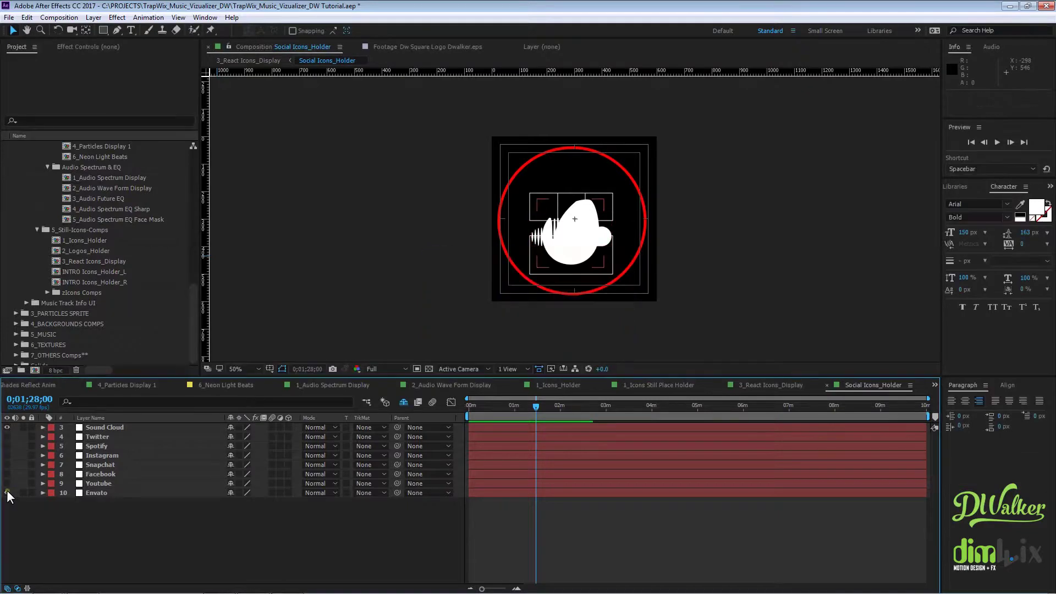
click(7, 492)
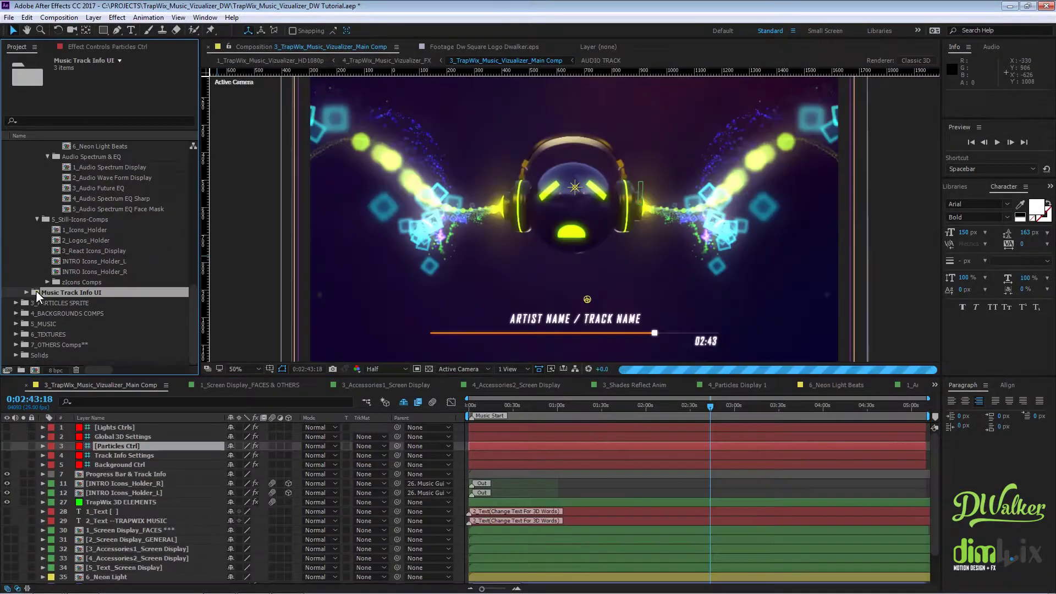
Step: Expand the Music Track Info UI folder and select its CD ART Cover composition
click(25, 293)
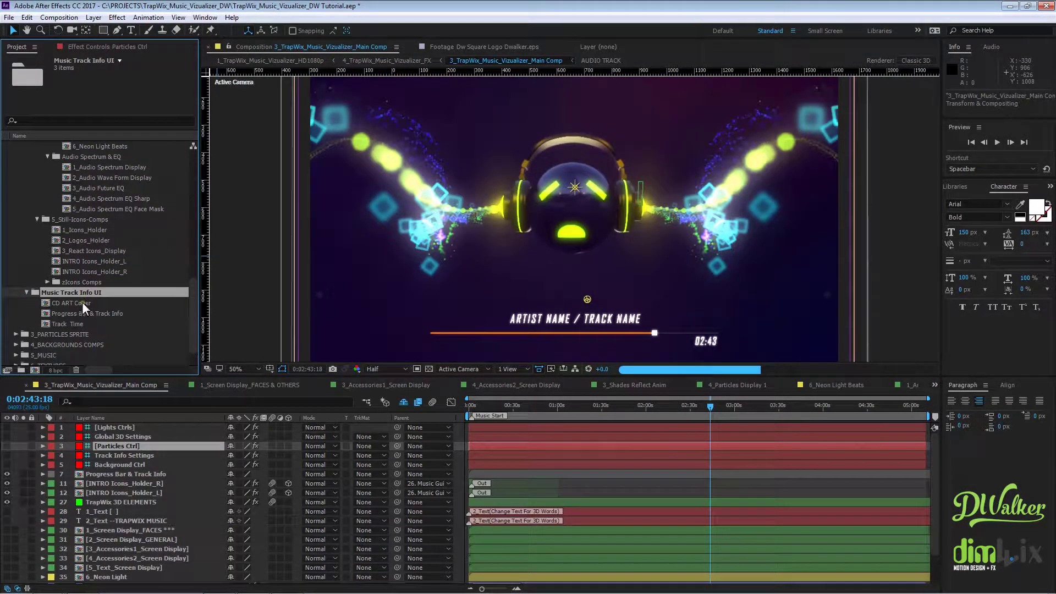
click(83, 303)
scroll(70, 296, down, 3)
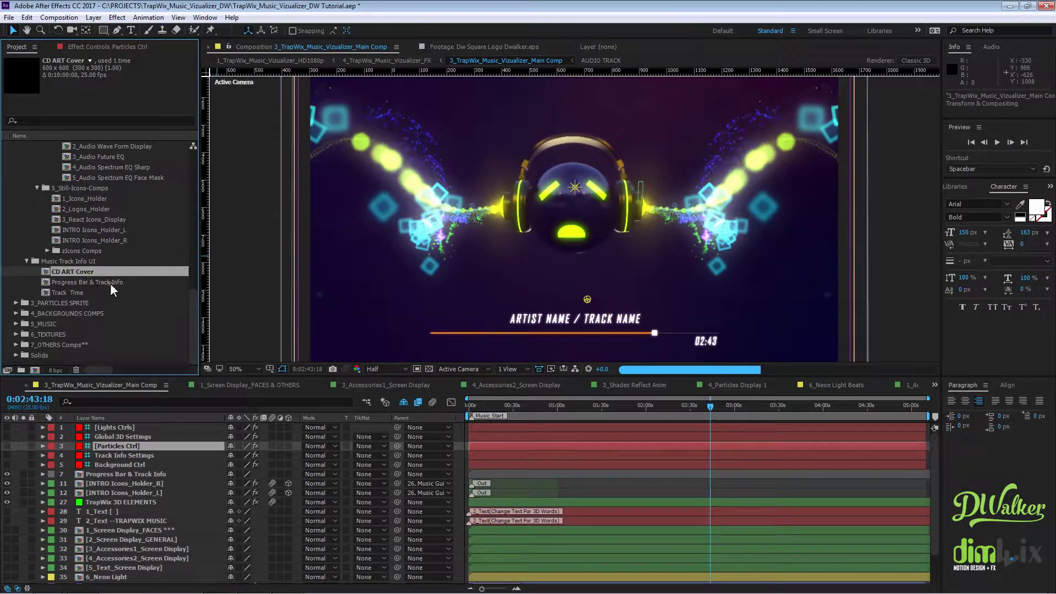
Step: Open the Progress Bar & Track Info composition and select its artist name / track name text layer
click(87, 281)
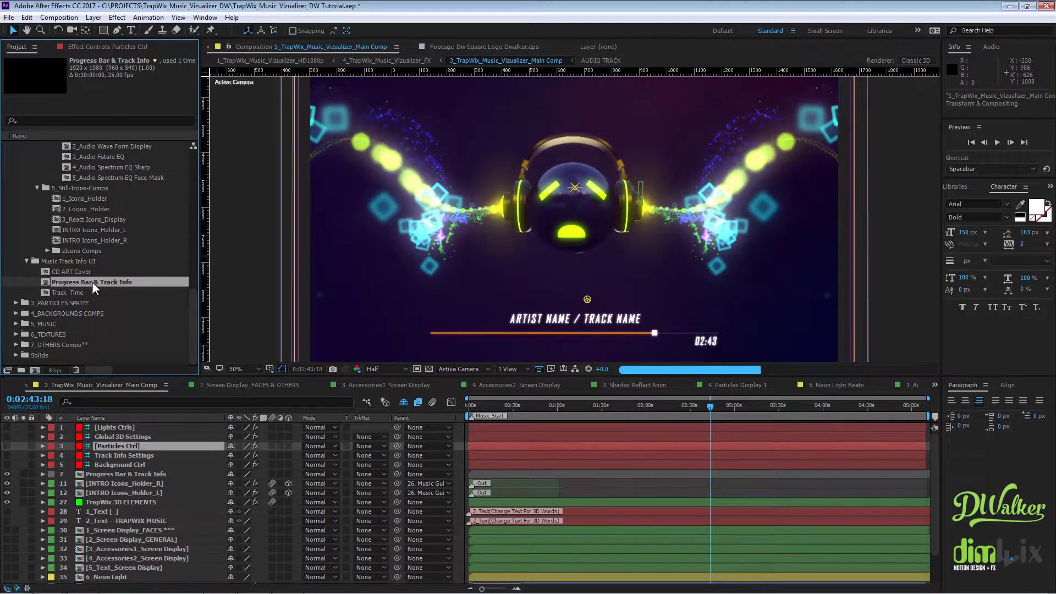
double_click(93, 282)
click(129, 437)
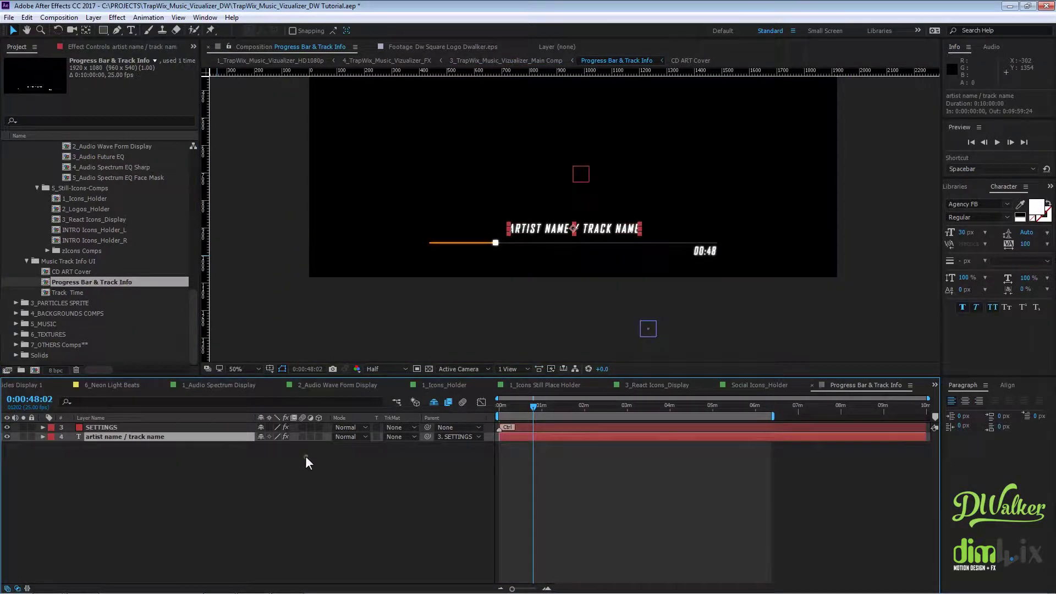
Step: Expand the 3_PARTICLES SPRITE and 1_Sprite PLACE HOLDERs folders and look through the 2nd and 4th particles sprite placeholder subfolders
click(16, 303)
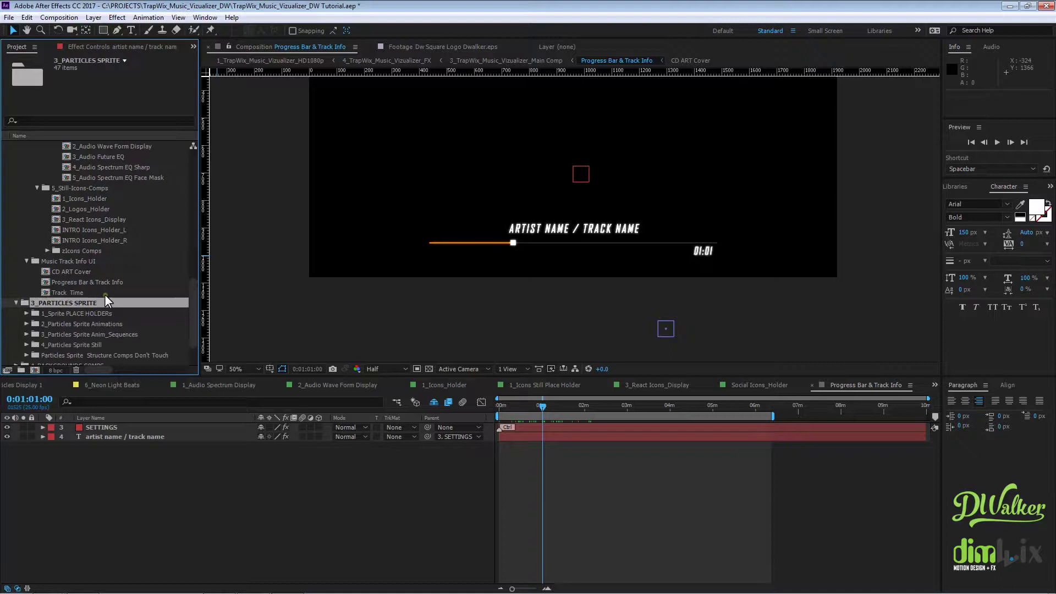
scroll(111, 305, down, 2)
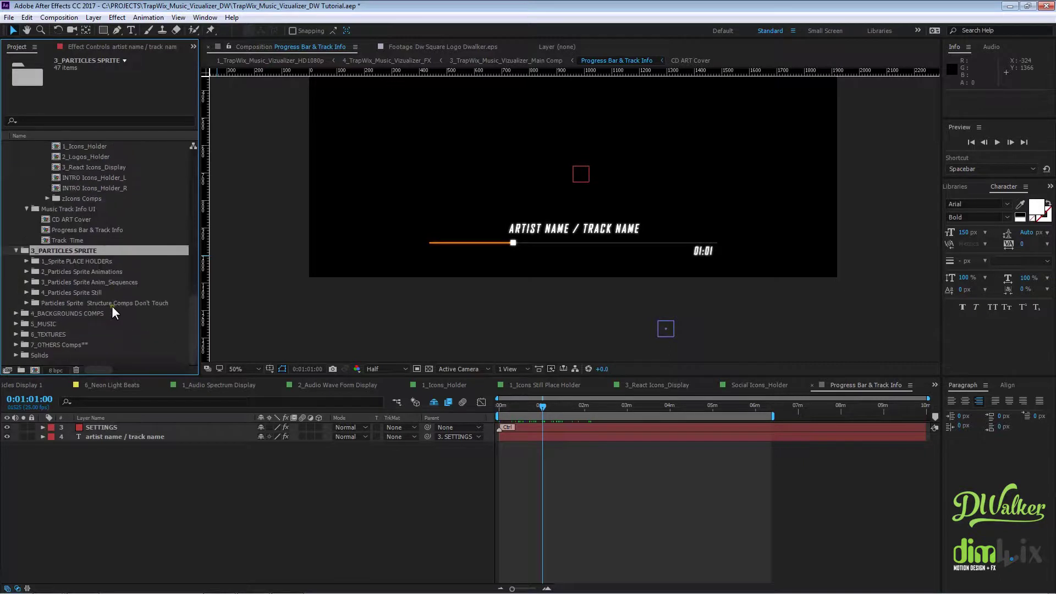
click(73, 261)
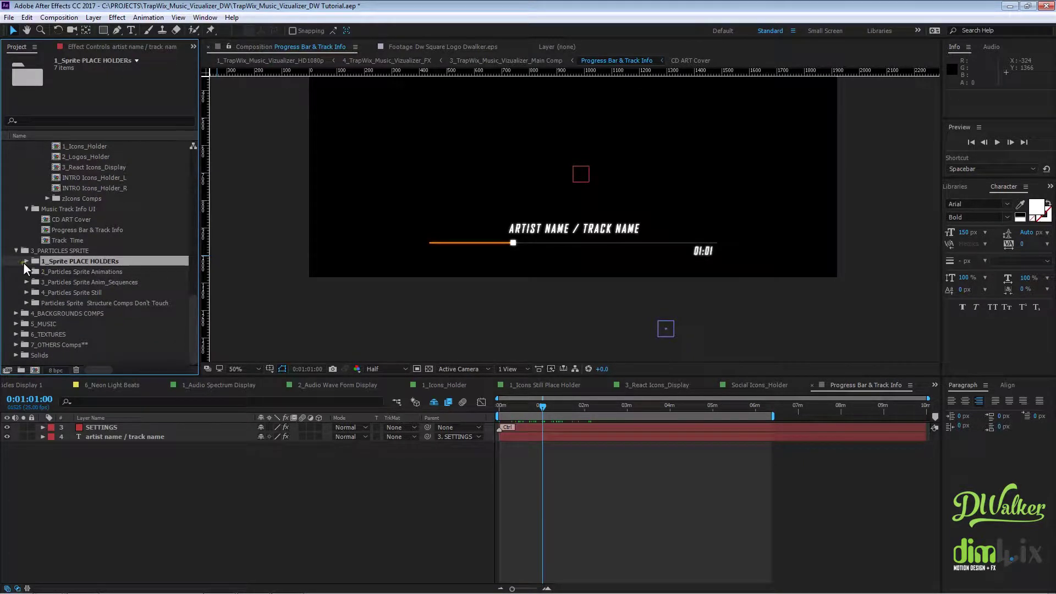
click(26, 262)
click(80, 271)
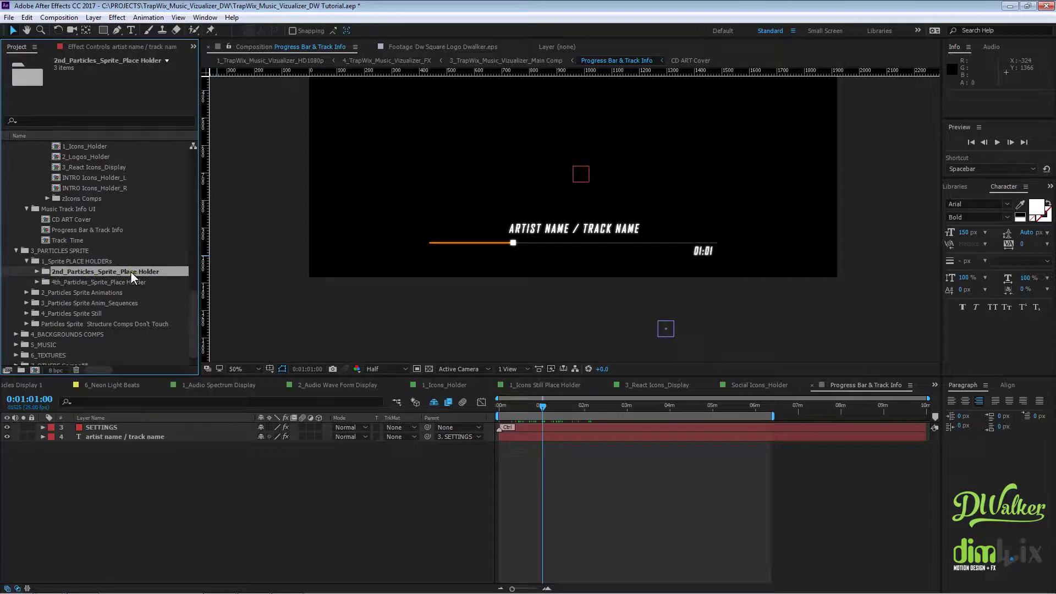
click(78, 282)
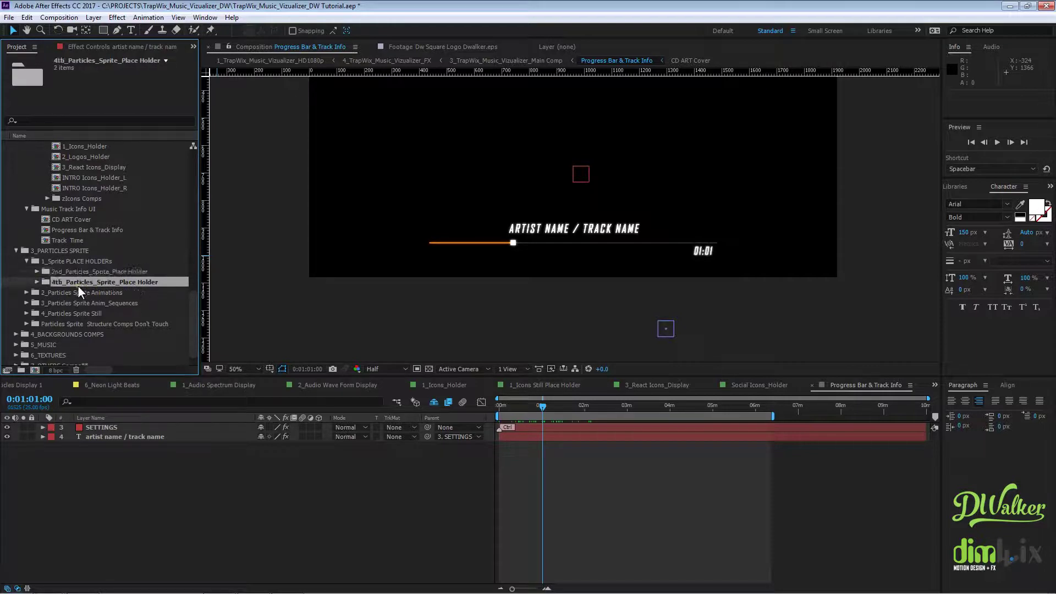
Step: Expand the 4th_Particles_Sprite_Place Holder folder, compare its two placeholder compositions and open 4_Particles_Sprite_2_Place Holder
click(36, 282)
click(110, 294)
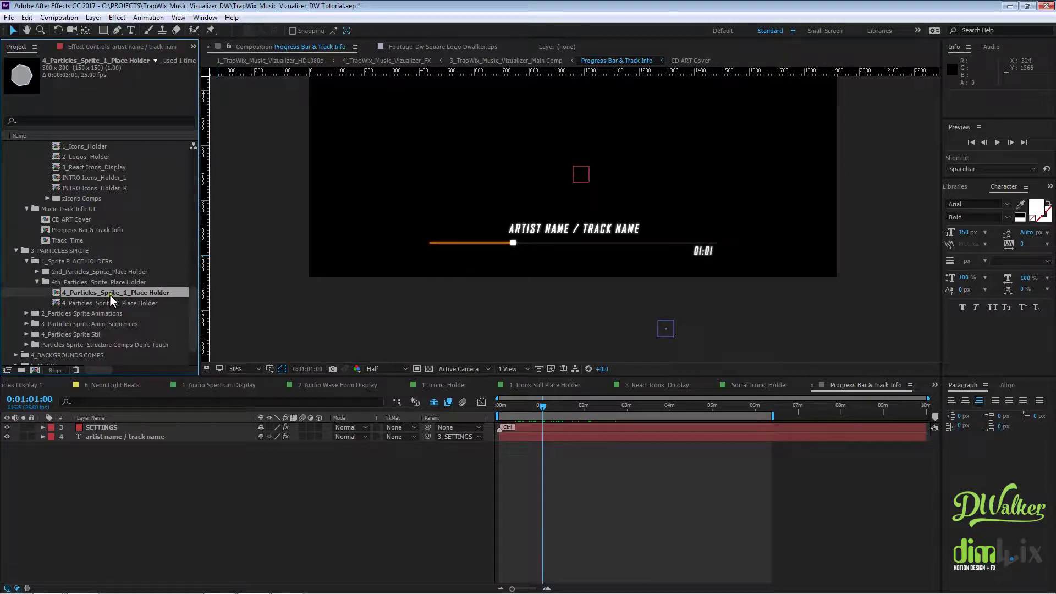
click(111, 301)
click(110, 293)
click(114, 301)
click(110, 293)
click(111, 301)
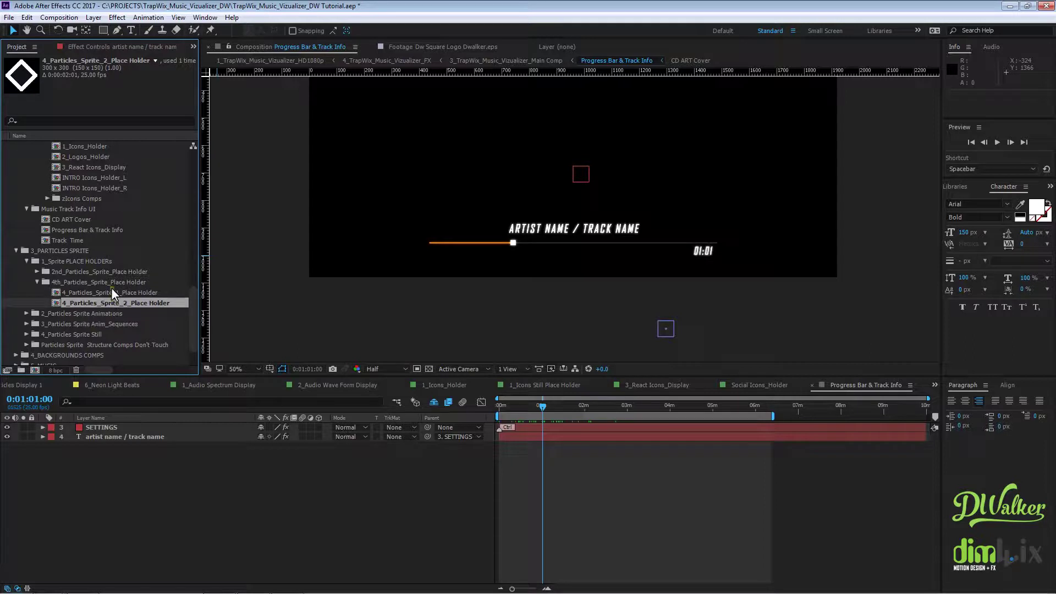
click(111, 291)
click(111, 303)
double_click(110, 303)
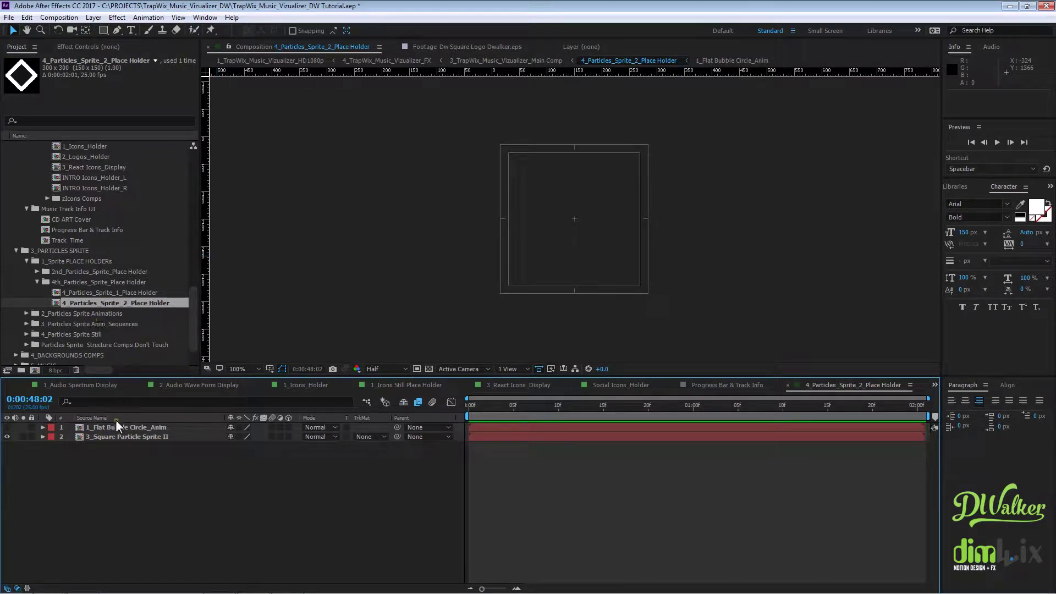
Step: Add 1_Flat Bubble Circle_Anim from the 2_Particles Sprite Animations folder beneath the placeholder's layers, hide 3_Square Particle Sprite II and scrub through the animation
click(134, 312)
scroll(121, 292, down, 2)
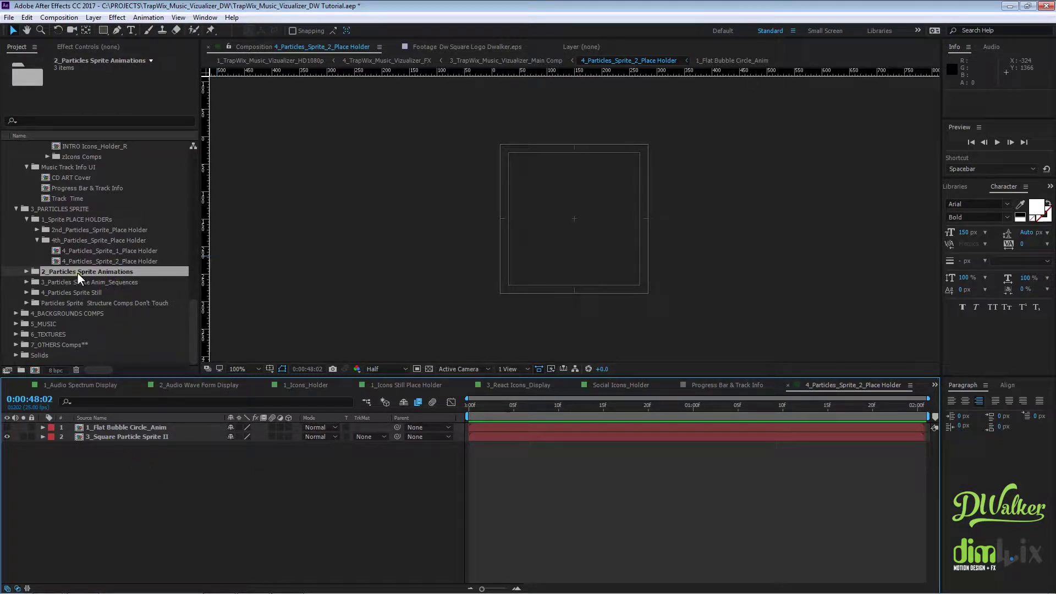
click(27, 272)
click(97, 282)
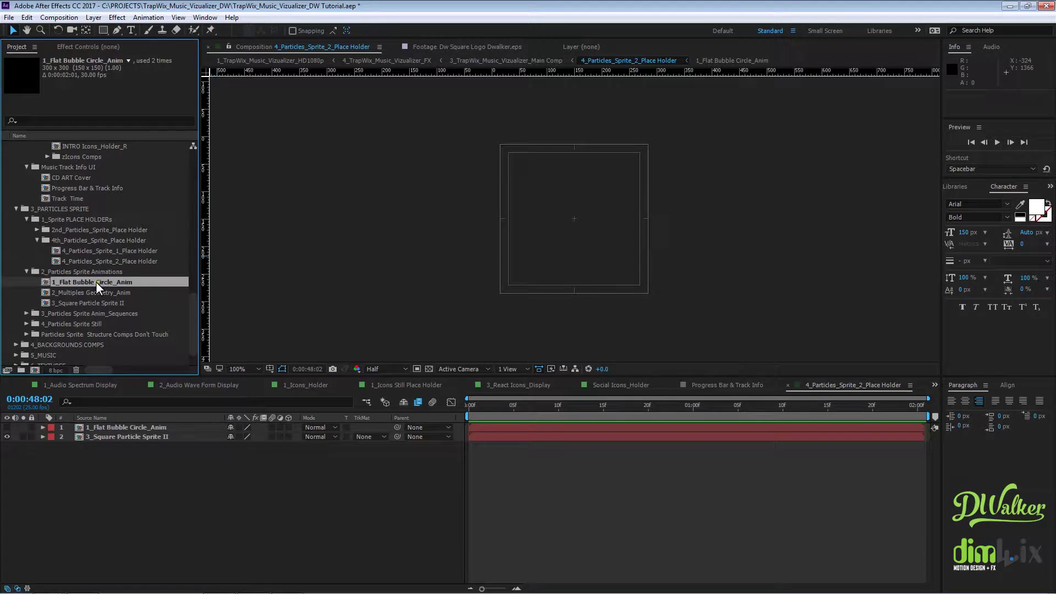
drag(94, 282, 103, 458)
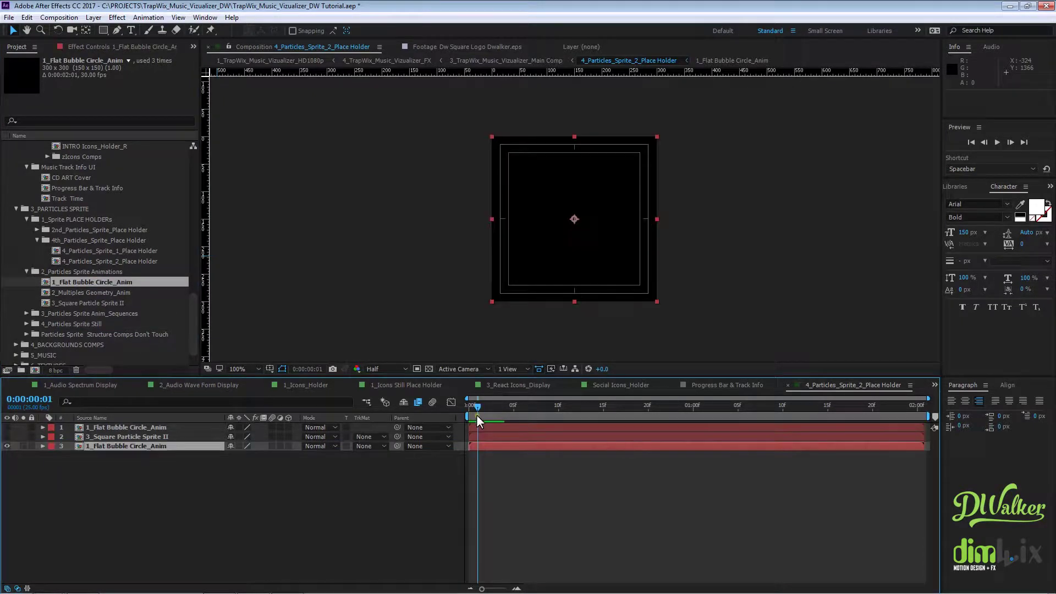
drag(477, 414, 884, 366)
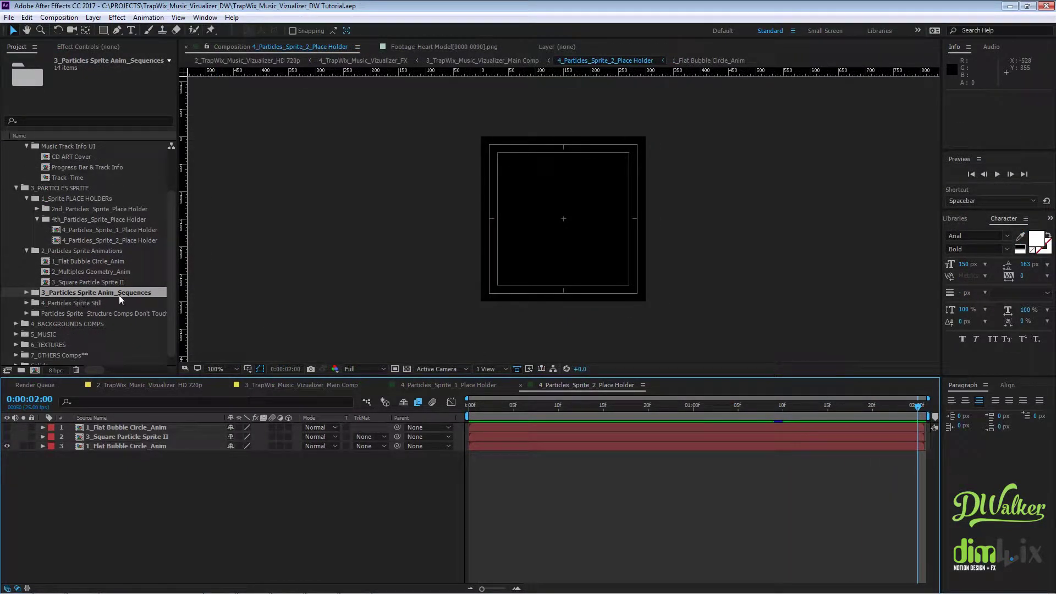
Step: Preview the Capsule and Heart Model image sequences in the 3_Particles Sprite Anim_Sequences folder, and collapse the folder
click(62, 296)
click(26, 293)
double_click(86, 239)
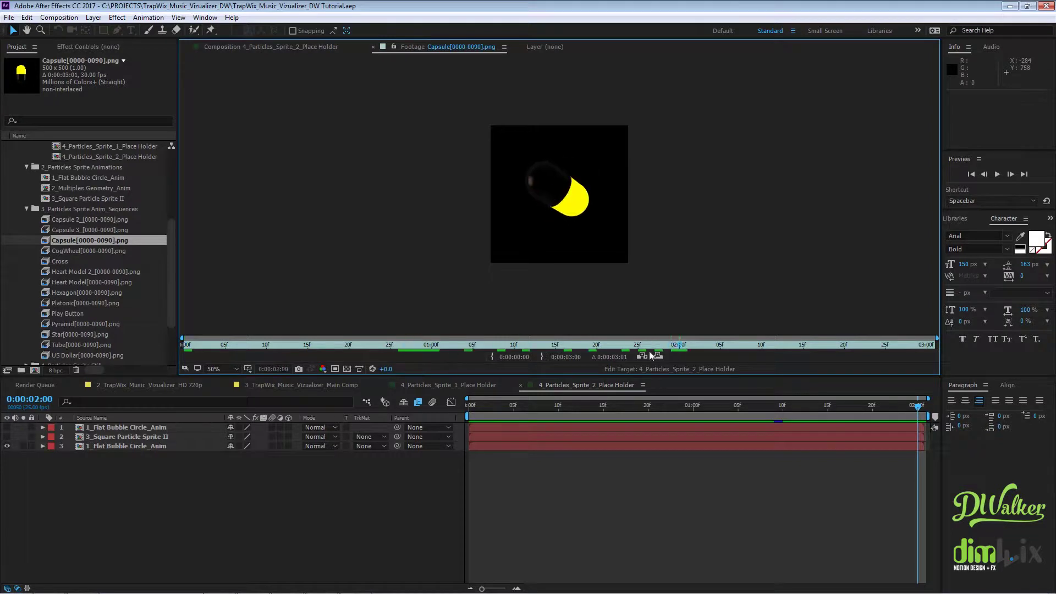
double_click(98, 283)
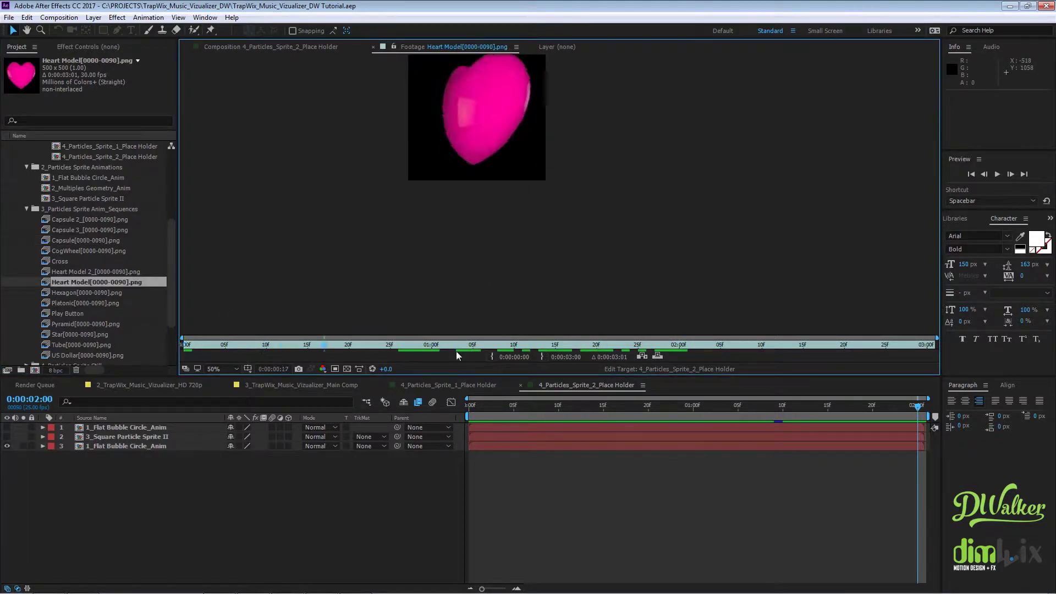
click(25, 211)
click(26, 209)
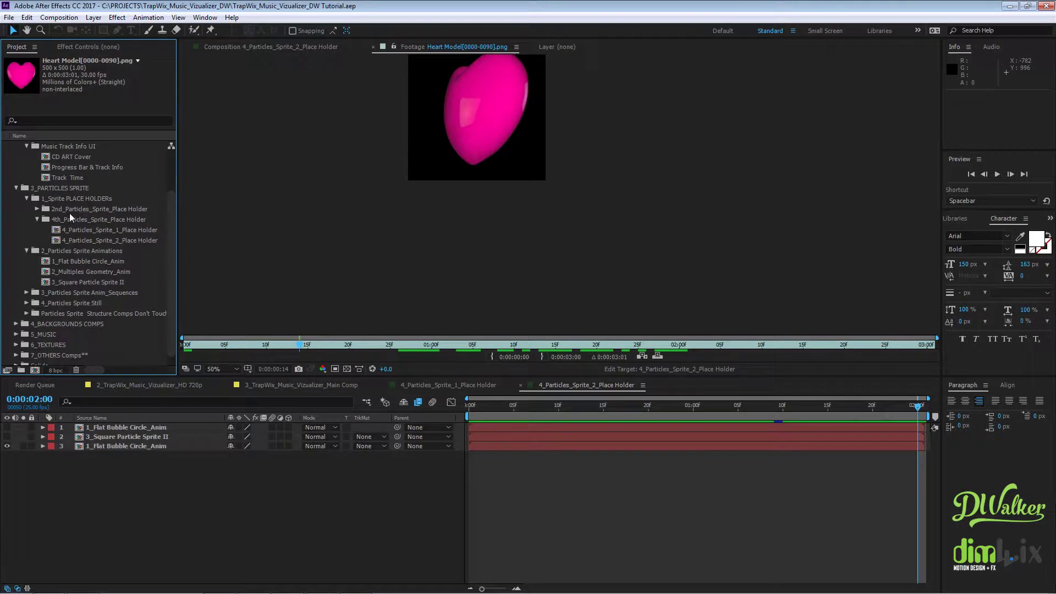
Step: Expand the 4_Particles Sprite Still folder and its Geometry subfolder, and open the 1_Square Particle Sprite composition
scroll(77, 270, down, 1)
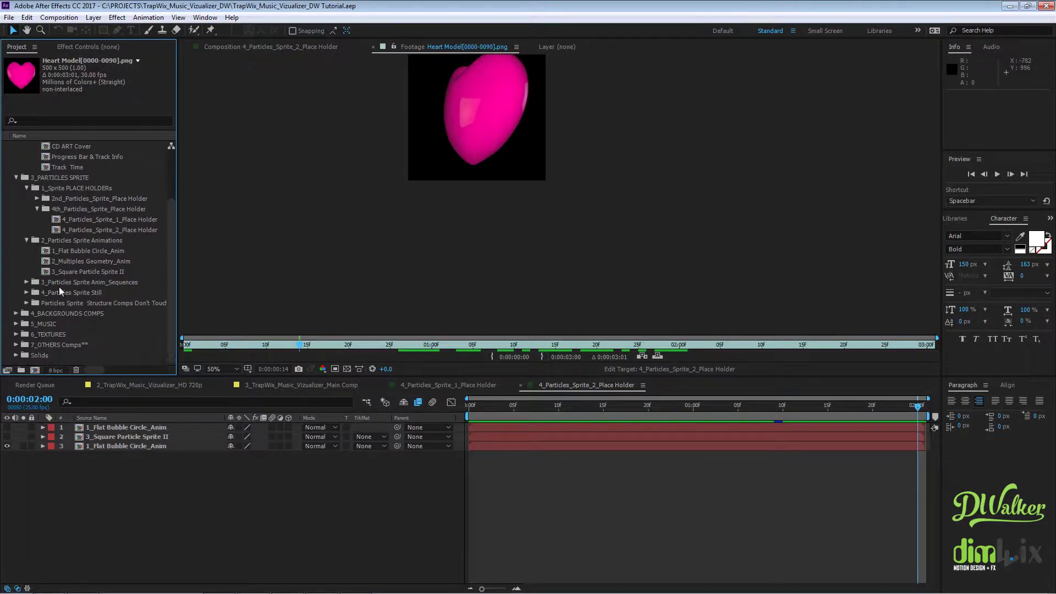
click(36, 294)
click(27, 292)
scroll(108, 292, down, 3)
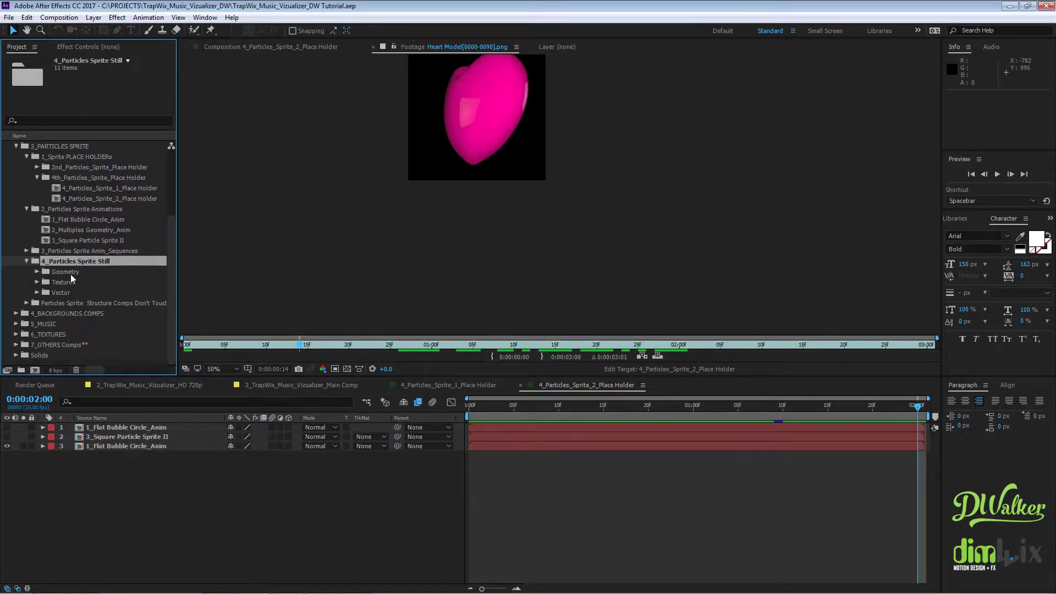
click(69, 271)
click(37, 271)
click(91, 282)
double_click(82, 285)
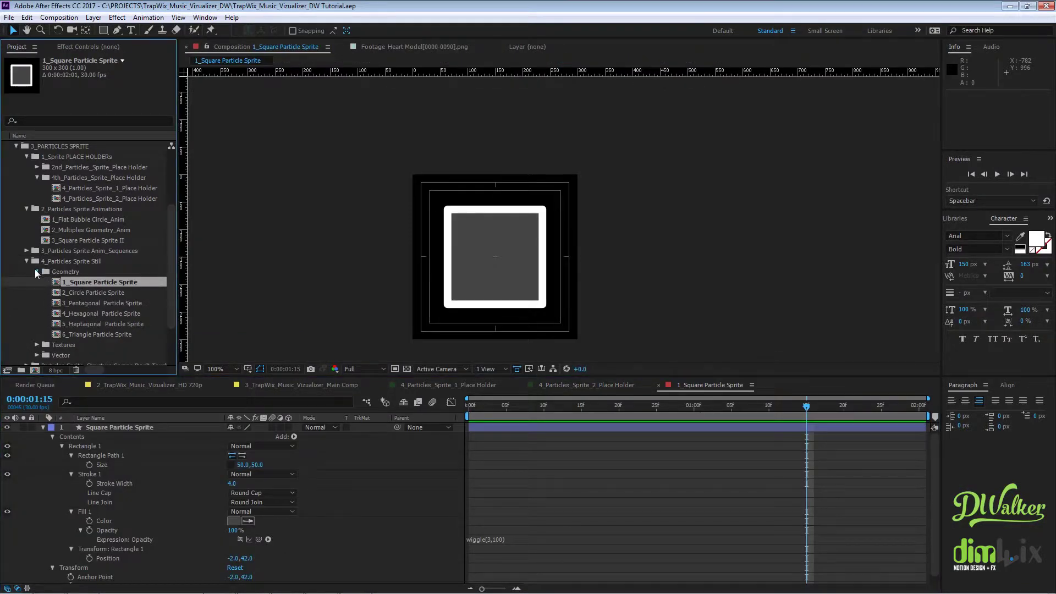
Step: Collapse the Geometry folder and select the Vector folder followed by the Particles Sprite Structure Comps Don't Touch folder
click(35, 269)
click(74, 295)
click(59, 305)
scroll(58, 305, down, 1)
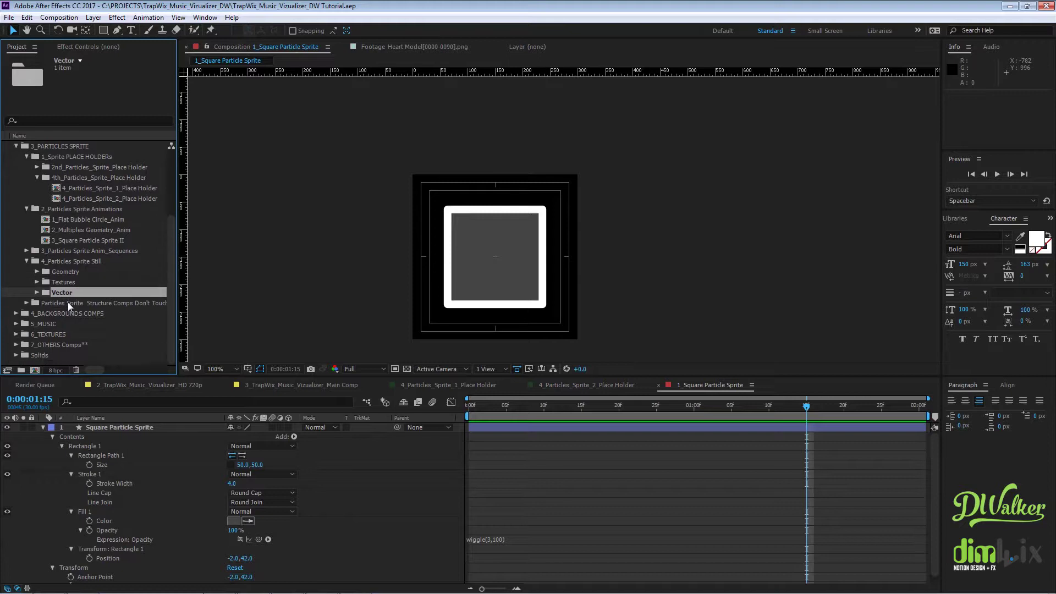
click(58, 303)
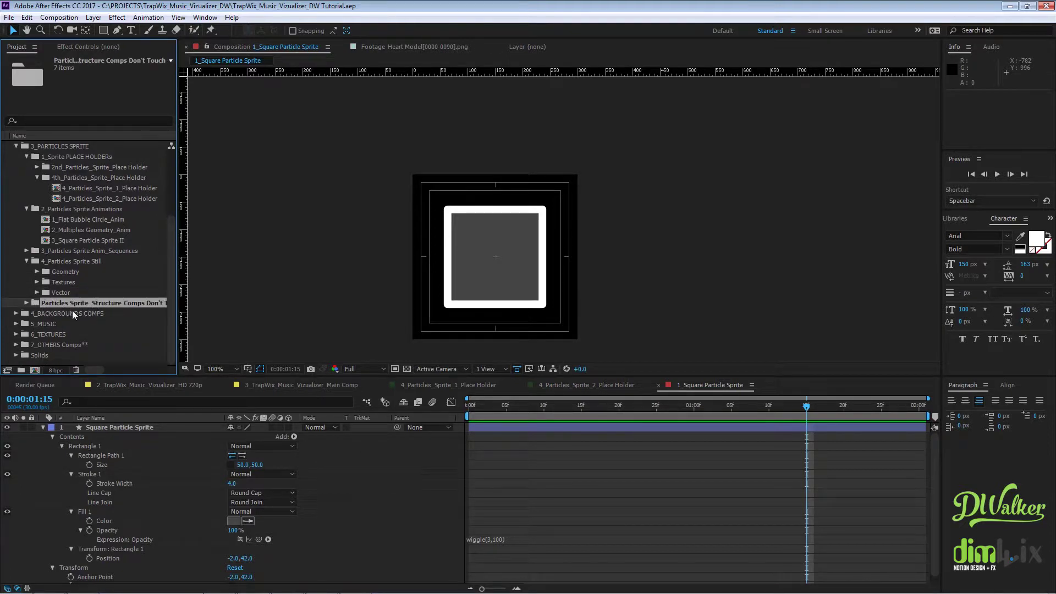
Step: Expand the 4_BACKGROUNDS COMPS folder, open the BG_Footage composition and select its Image Holder.jpg layer
click(68, 313)
click(16, 313)
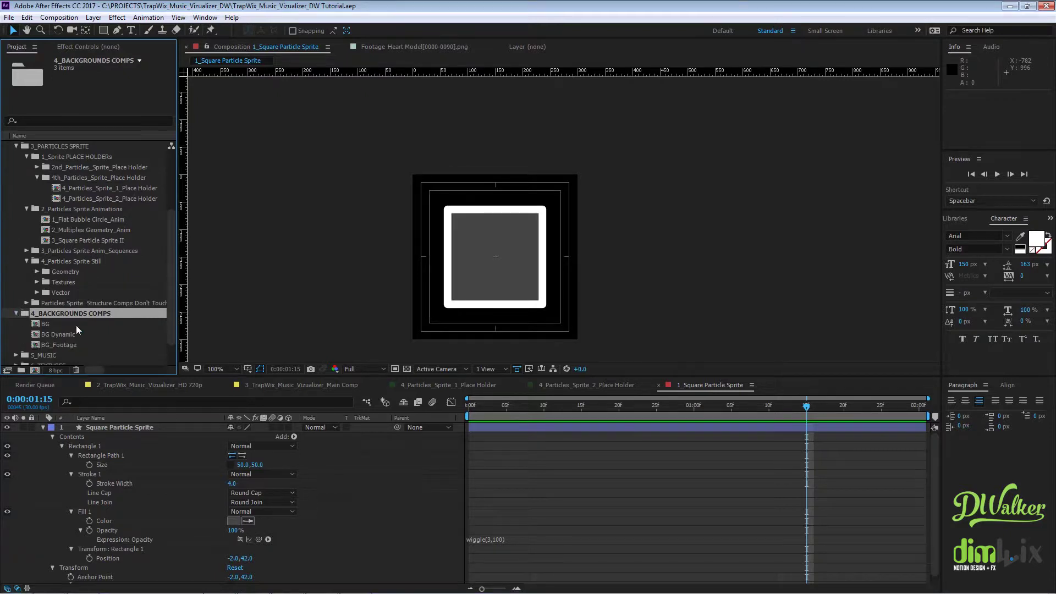
scroll(75, 326, down, 3)
click(59, 313)
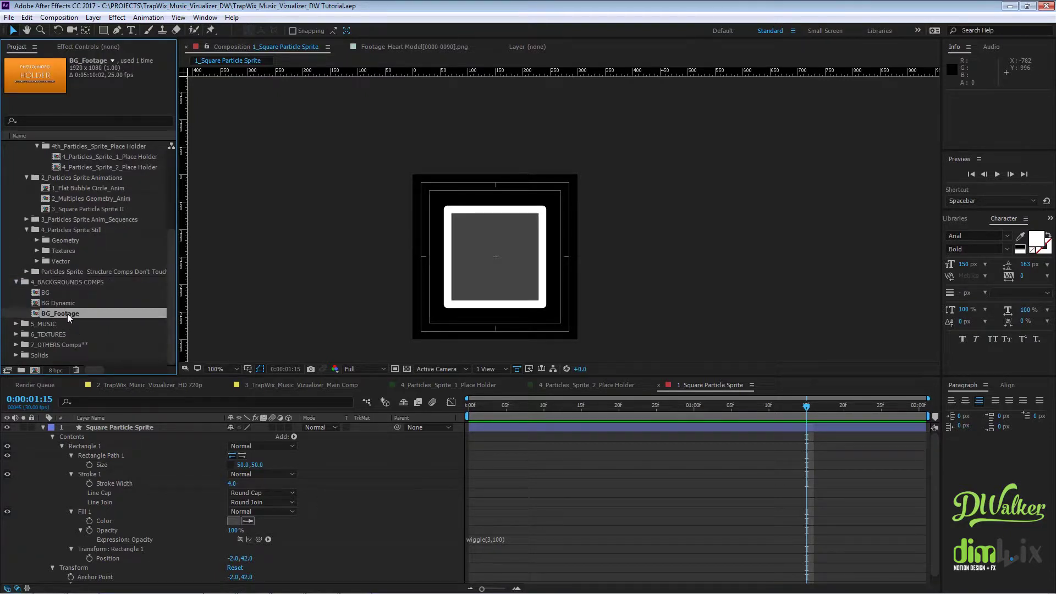
double_click(67, 313)
mouse_move(546, 414)
mouse_down()
mouse_move(534, 409)
mouse_move(547, 414)
mouse_up()
click(120, 429)
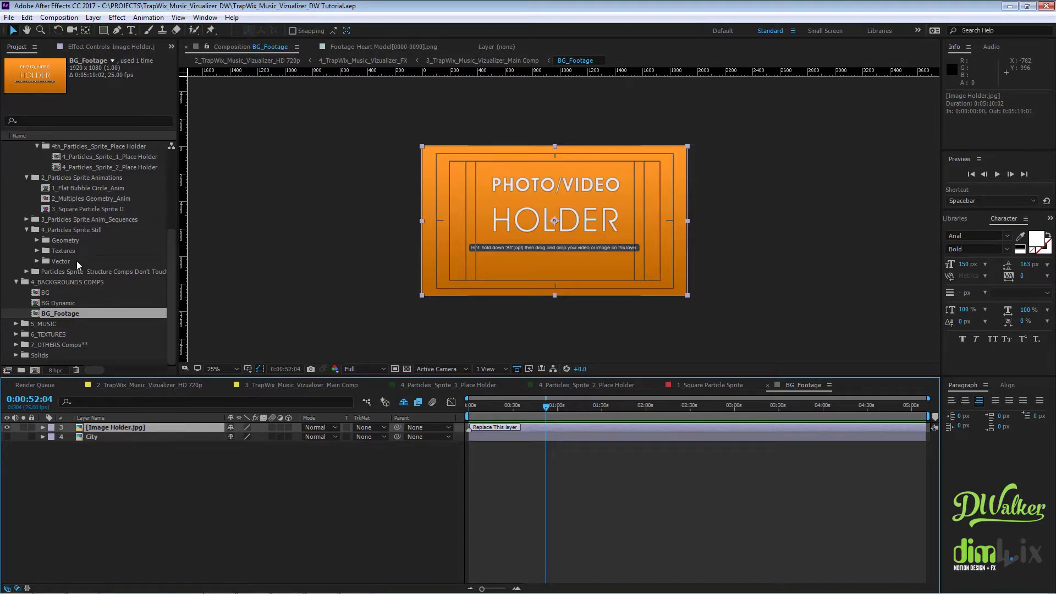
Step: Expand the 5_MUSIC folder and open its AUDIO TRACK composition
click(54, 324)
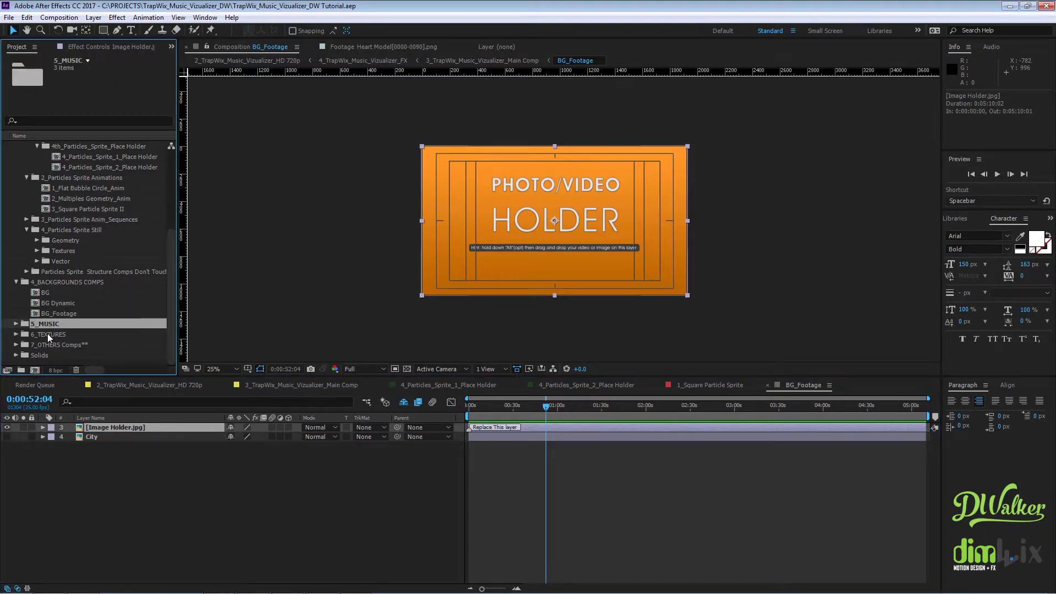
click(18, 326)
scroll(82, 331, down, 1)
click(68, 315)
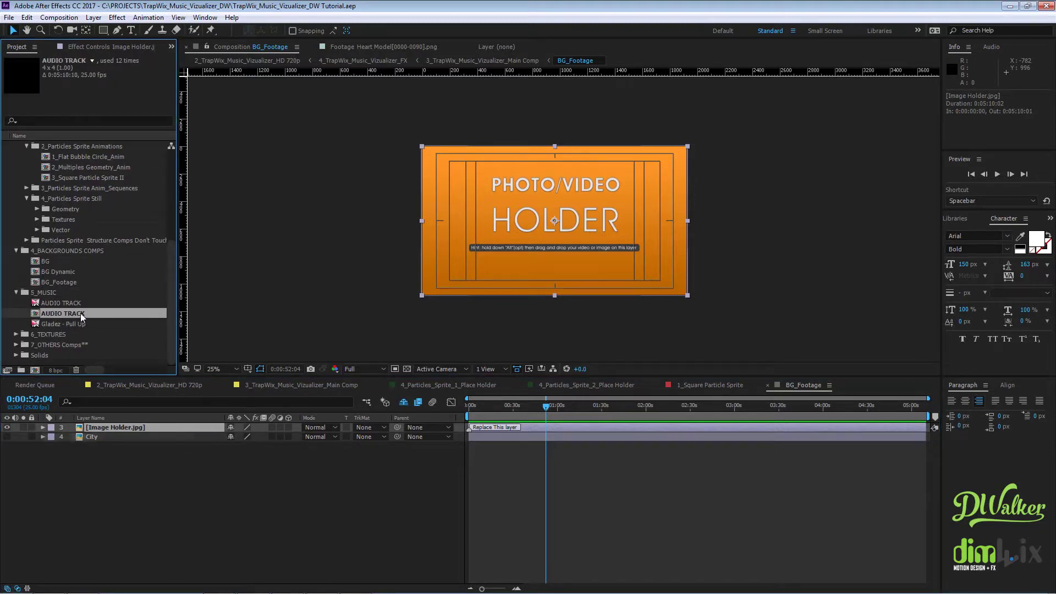
double_click(80, 312)
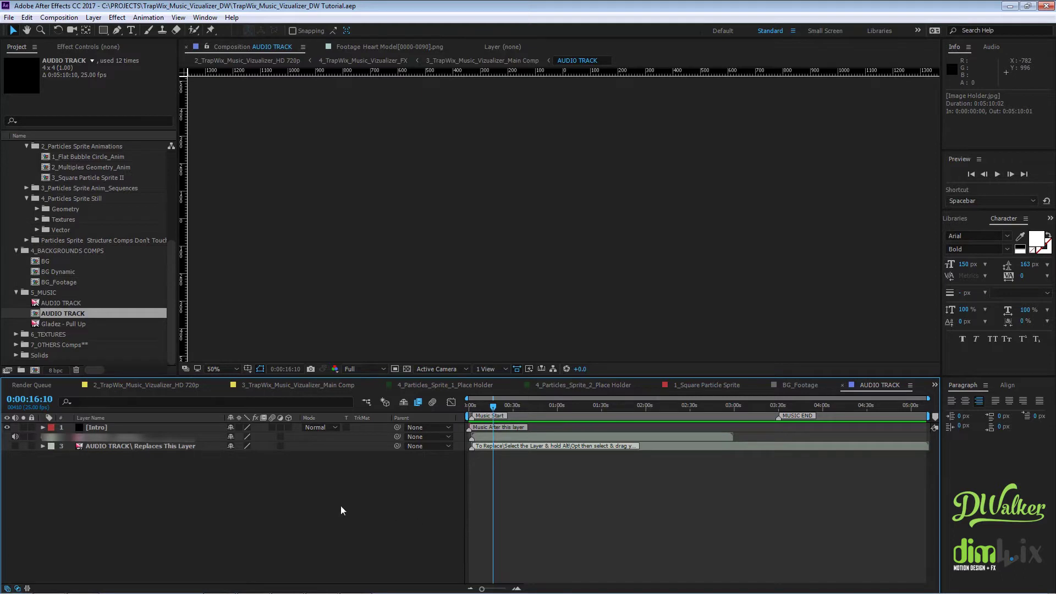
Step: Expand the 6_TEXTURES and 7_OTHERS Comps** folders to look through their subfolders
click(18, 334)
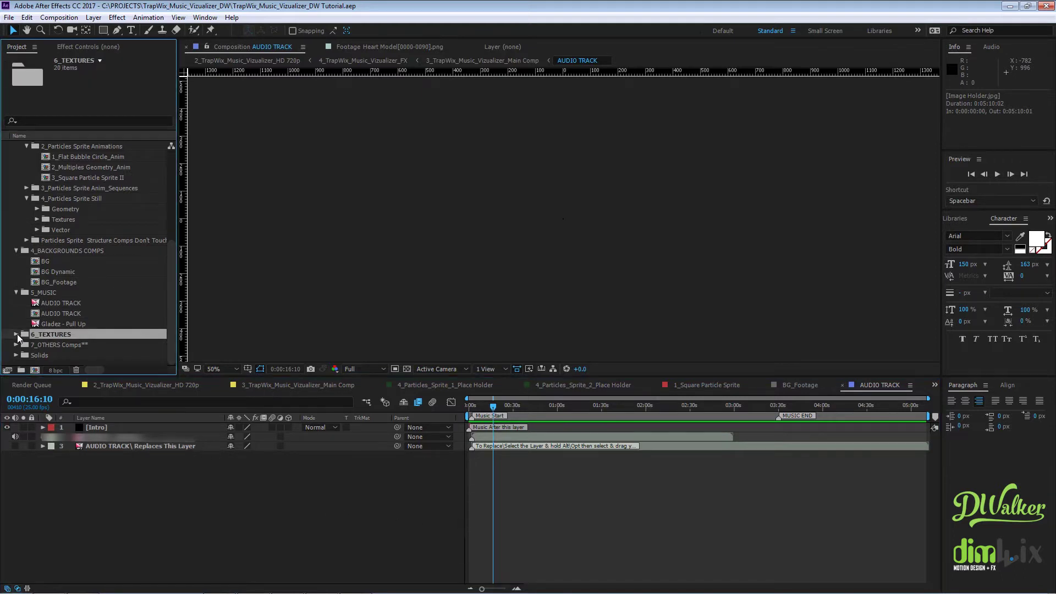
click(18, 334)
scroll(66, 338, down, 1)
click(55, 336)
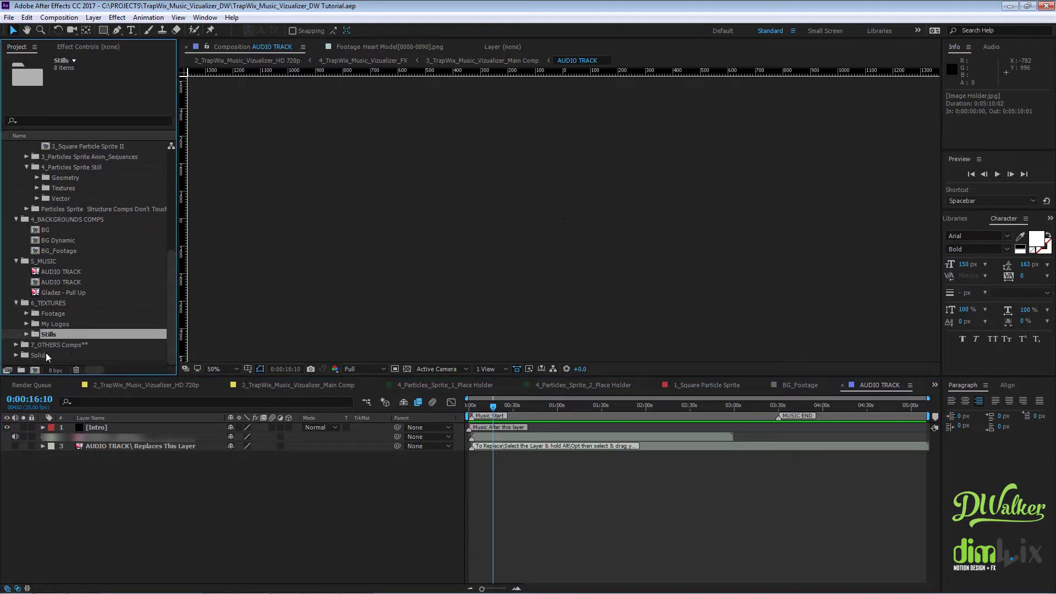
click(62, 345)
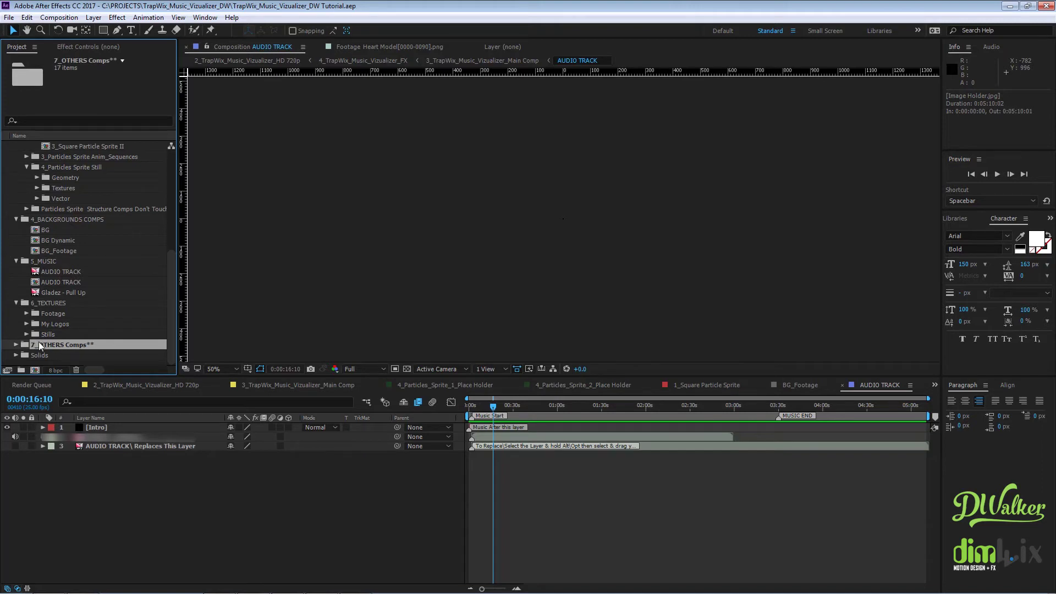
click(16, 345)
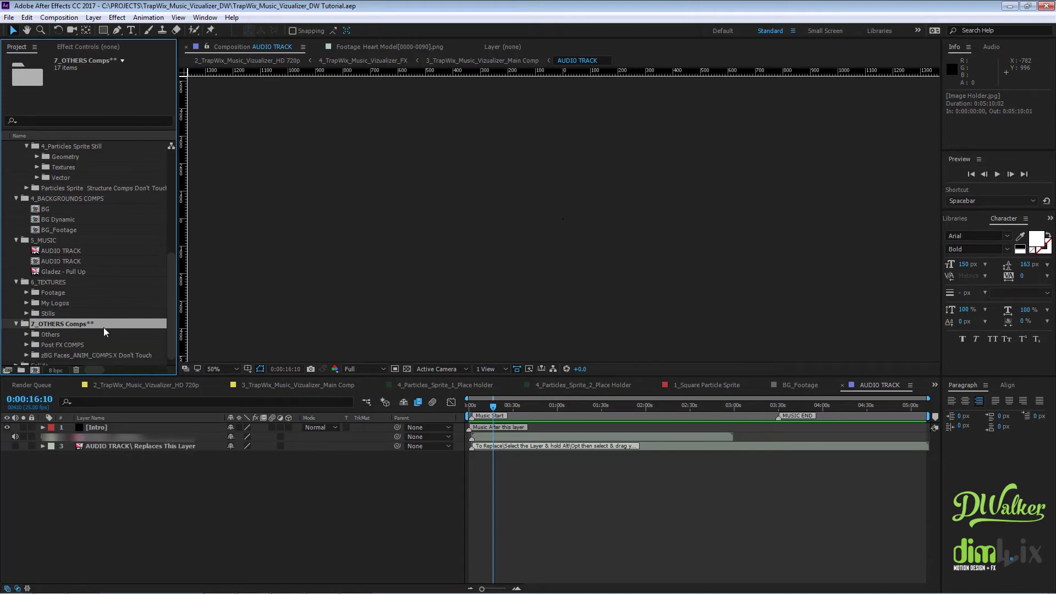